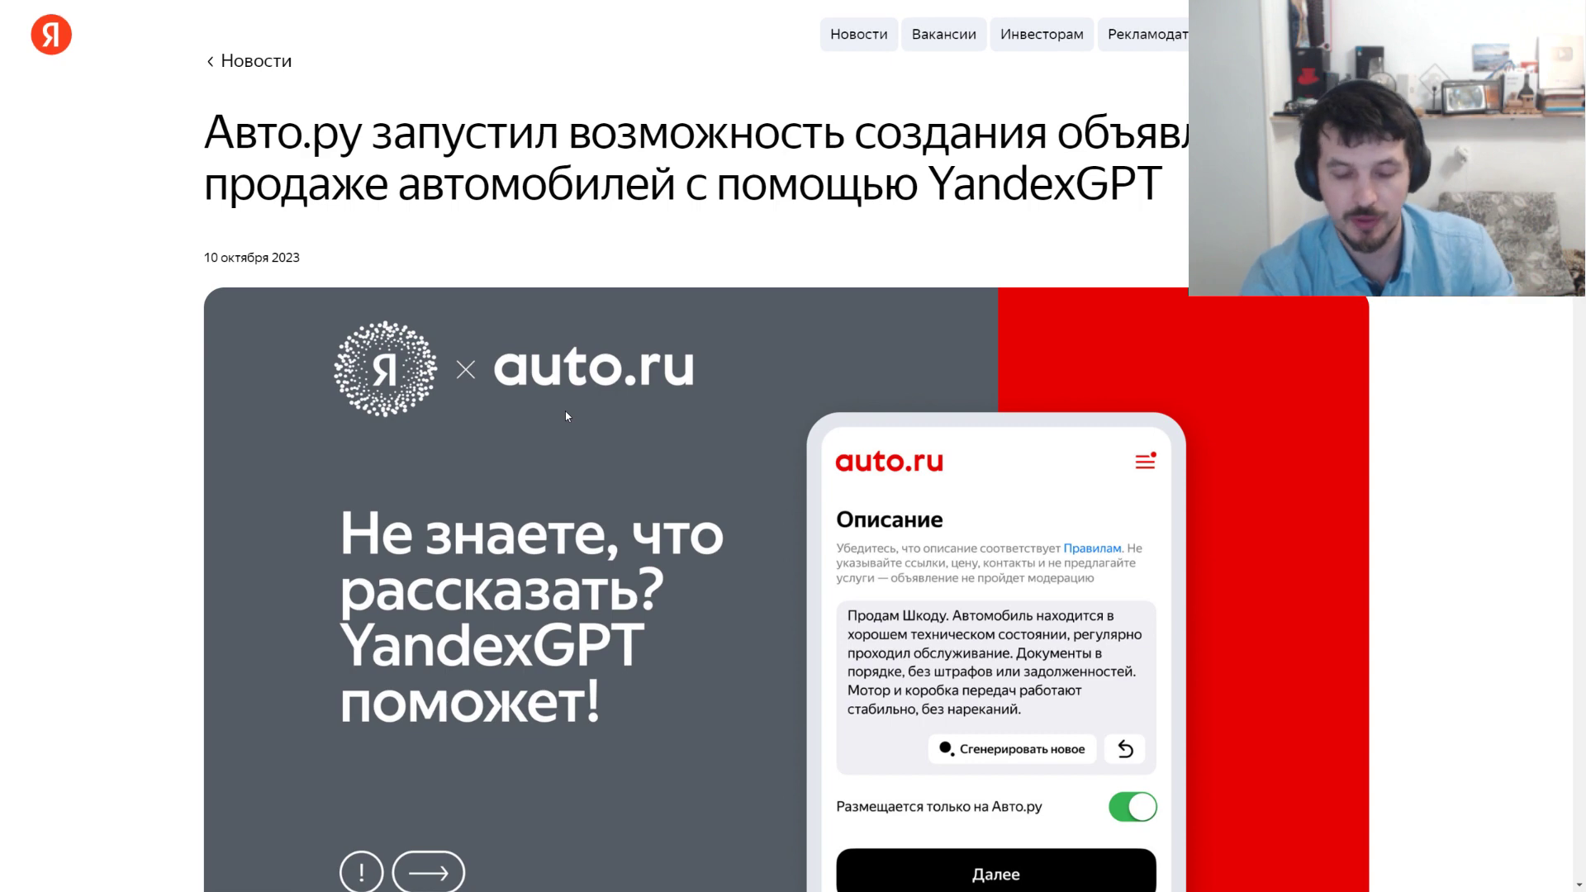
- Switch to the auto.ru site and start a new car sale listing from the seller's own ads, choosing to fill everything in manually
{"action": "key", "text": "F11"}
{"action": "left_click", "coordinate": [318, 14]}
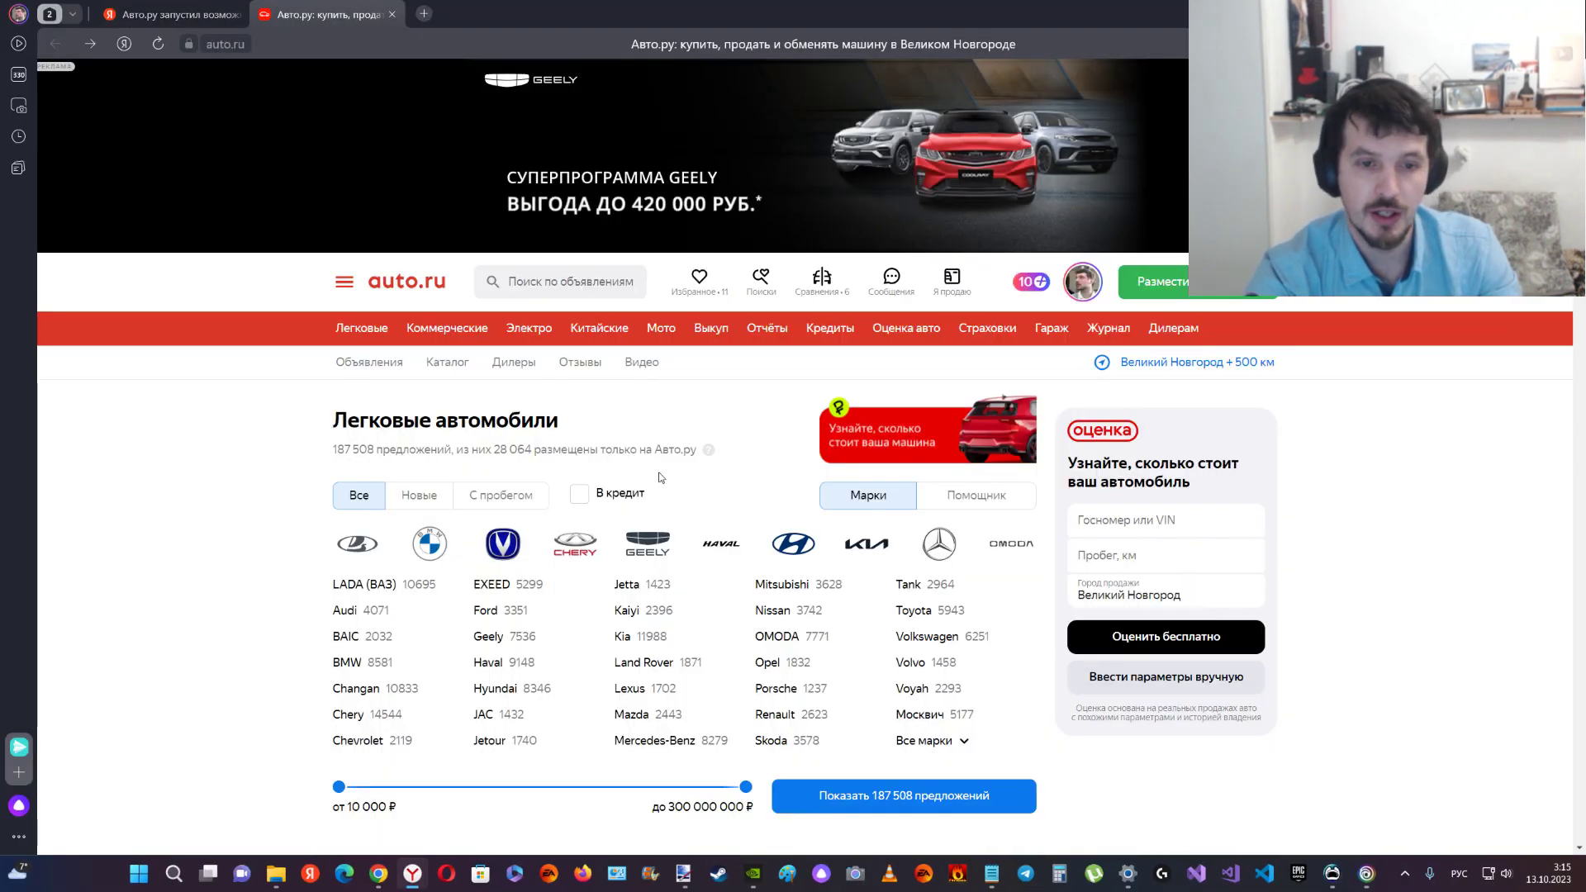
{"action": "left_click", "coordinate": [957, 282]}
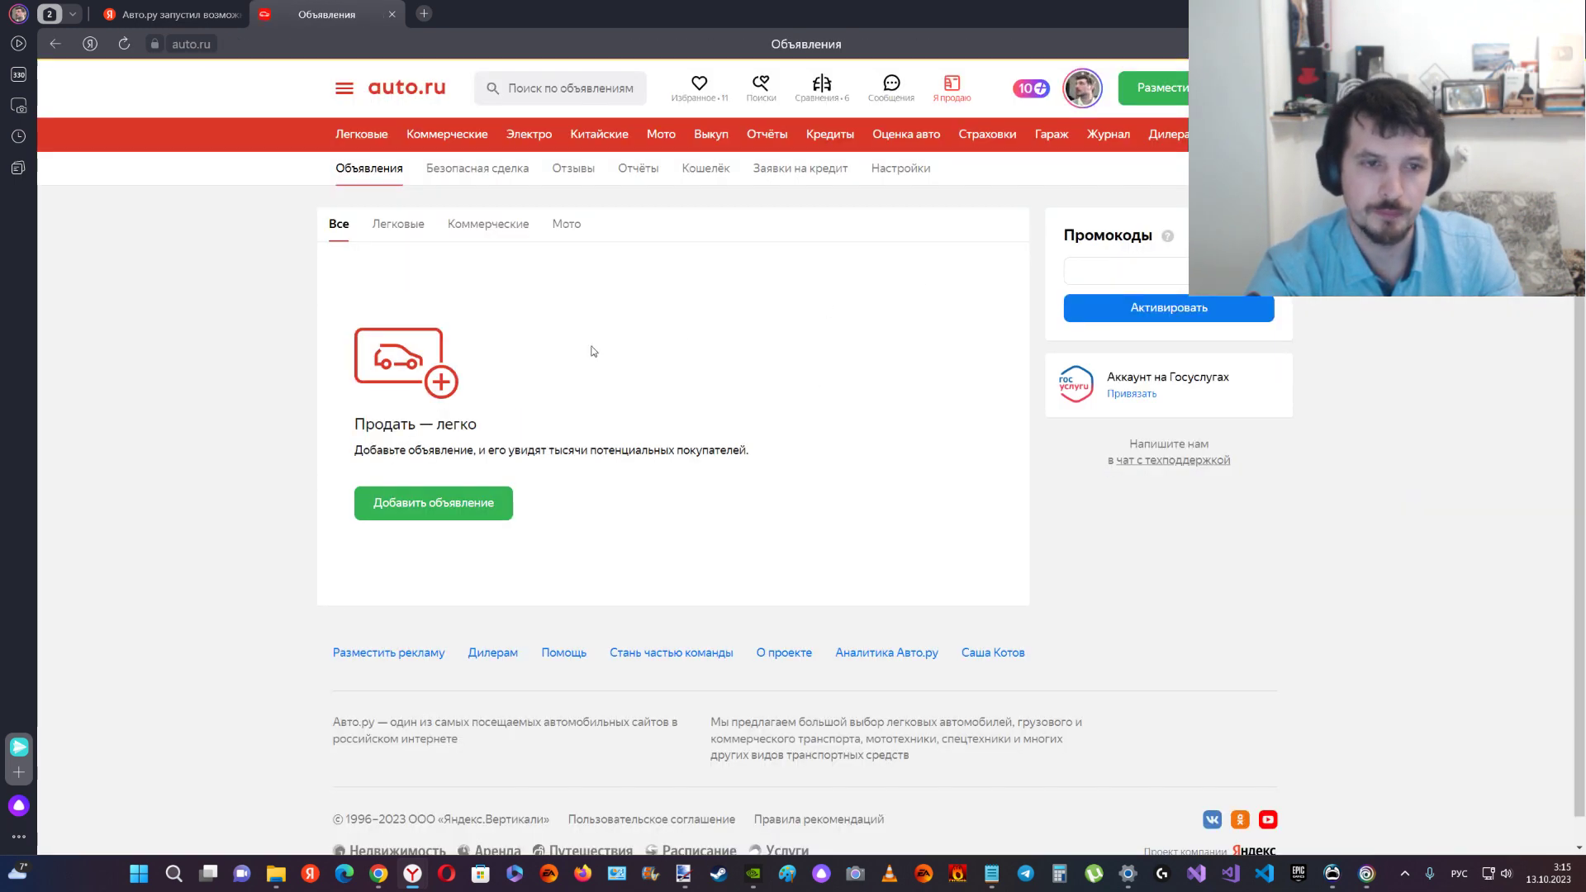
{"action": "left_click", "coordinate": [433, 502]}
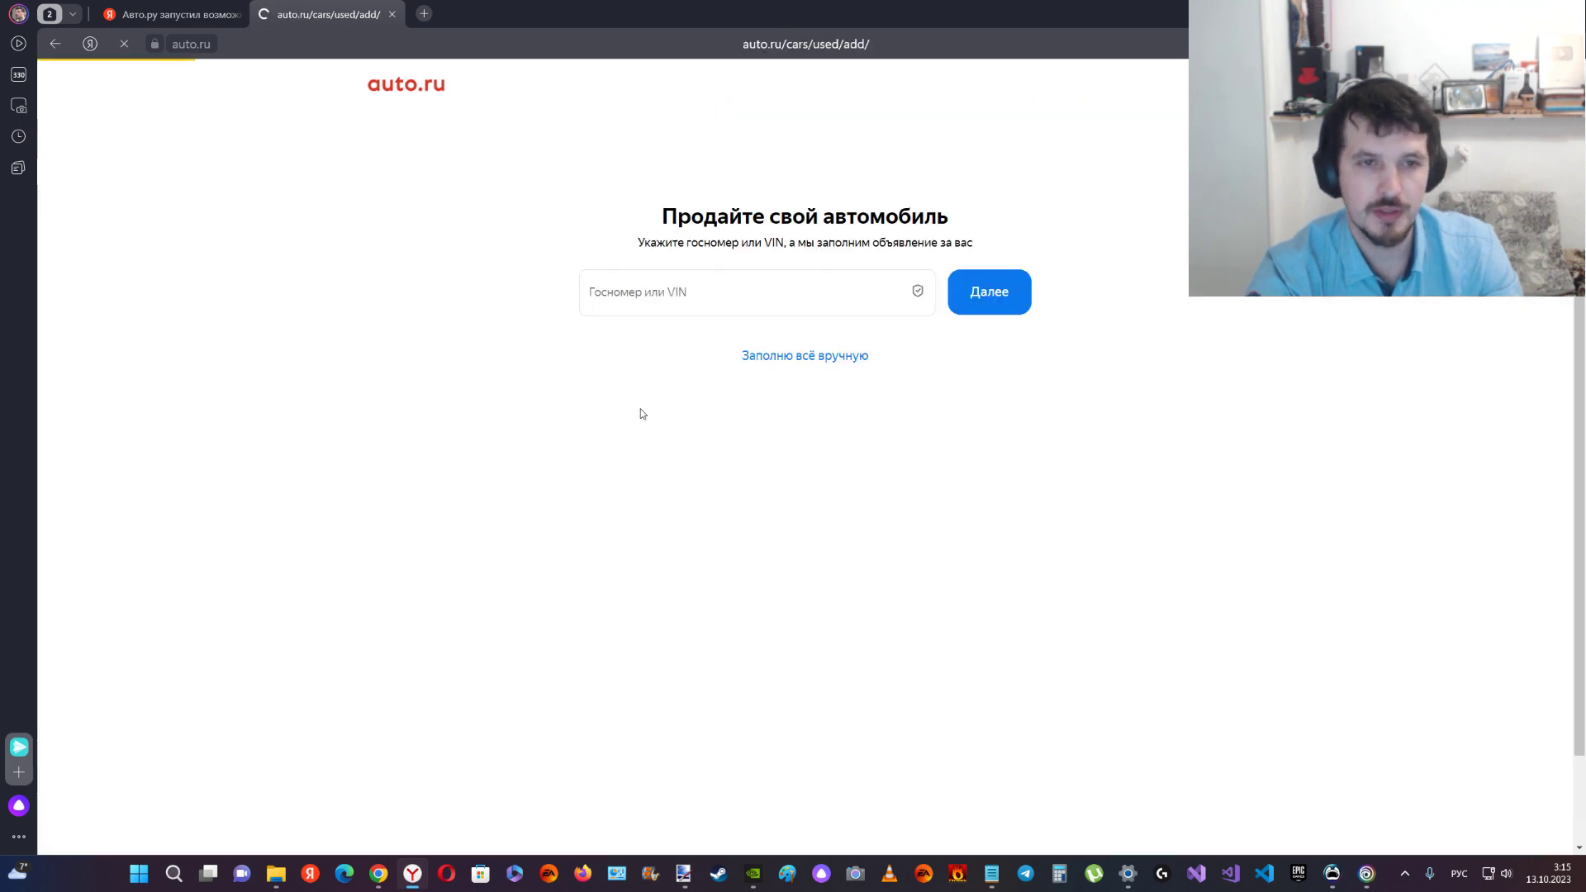
{"action": "left_click", "coordinate": [806, 365]}
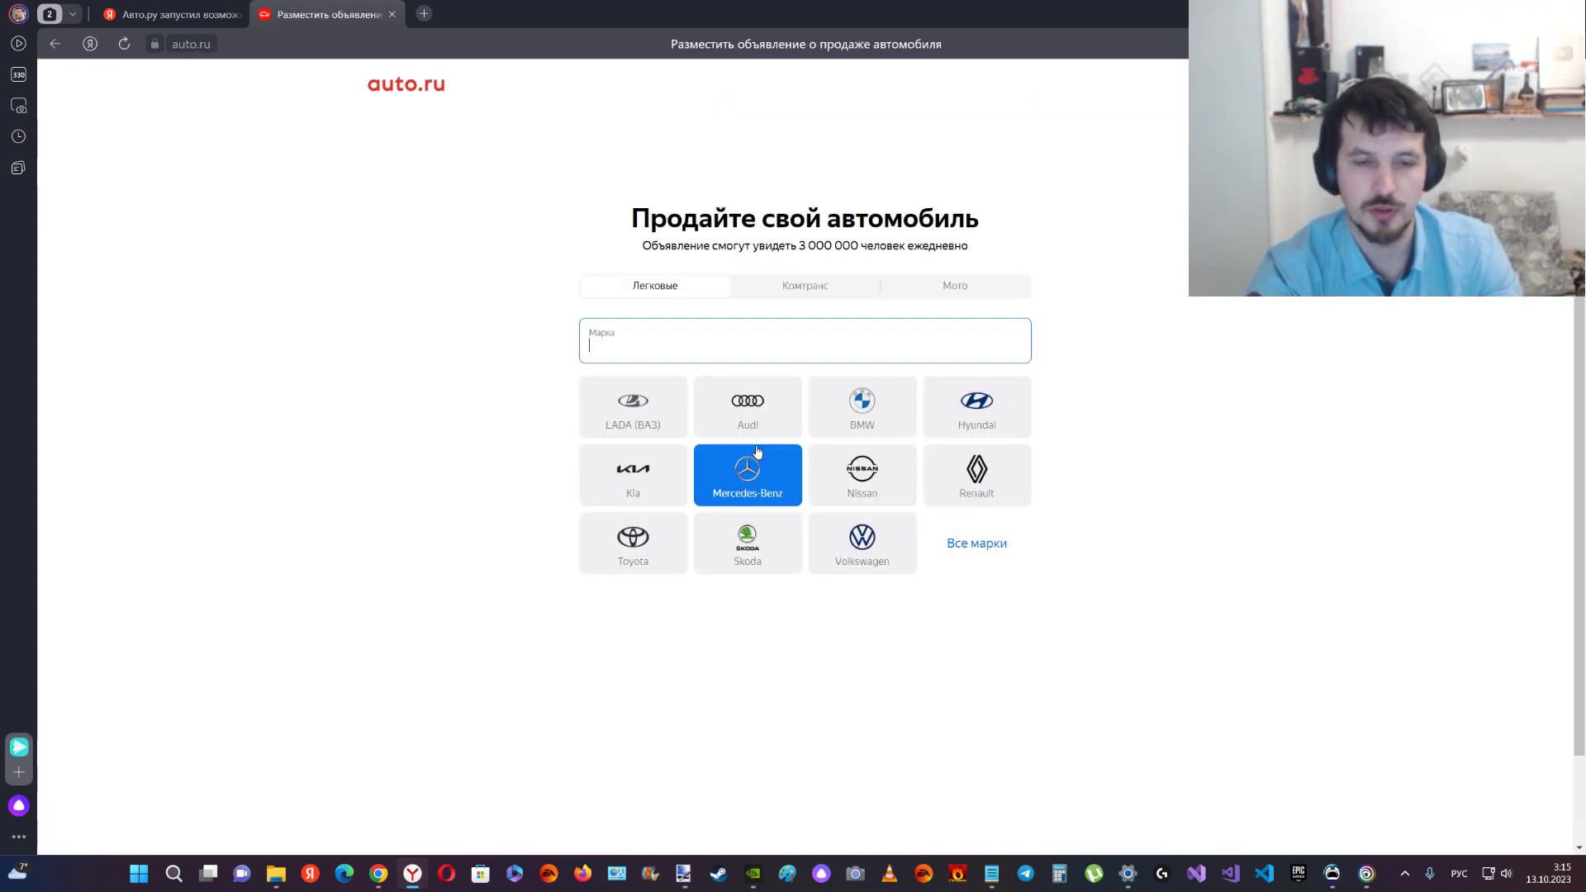
- Specify the car as a LADA (ВАЗ) Vesta, year of manufacture 2018, with the Седан body
{"action": "left_click", "coordinate": [661, 417]}
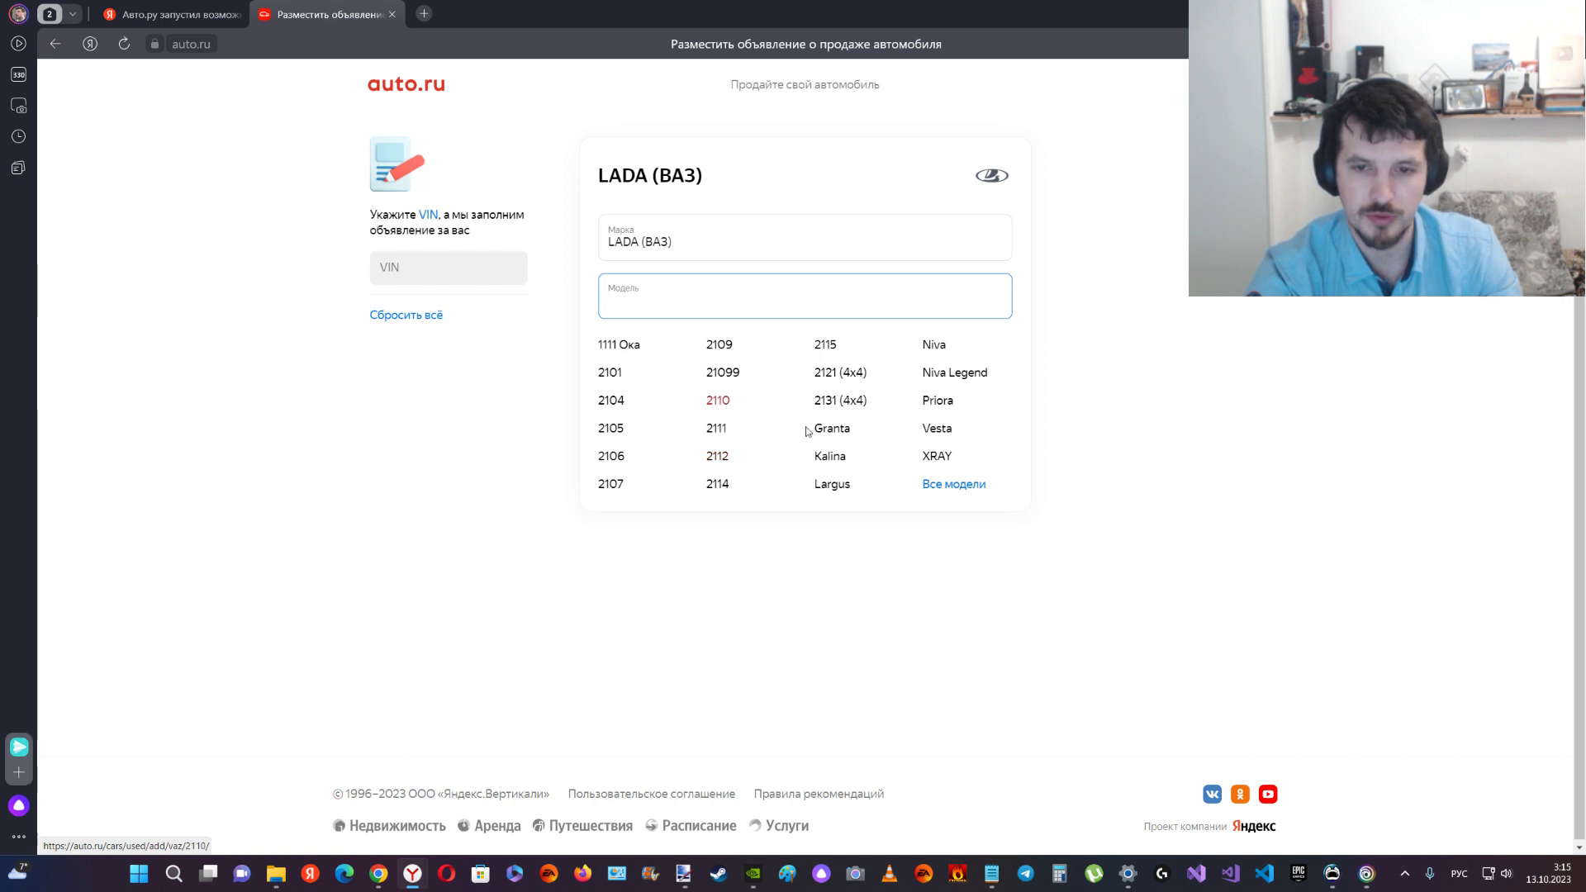
{"action": "left_click", "coordinate": [932, 430]}
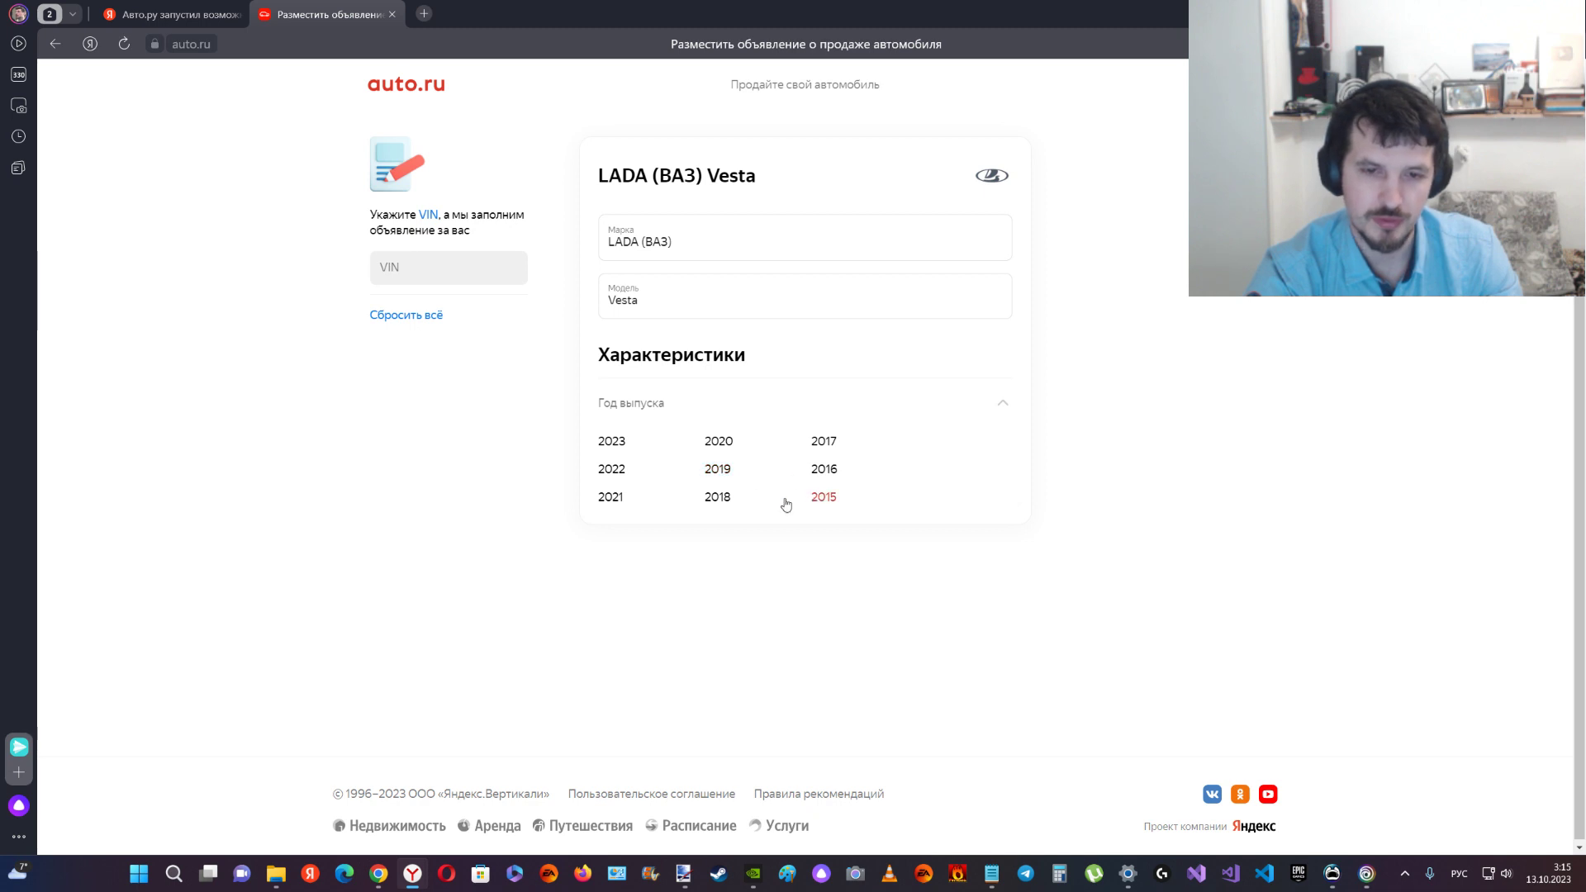
{"action": "left_click", "coordinate": [717, 497]}
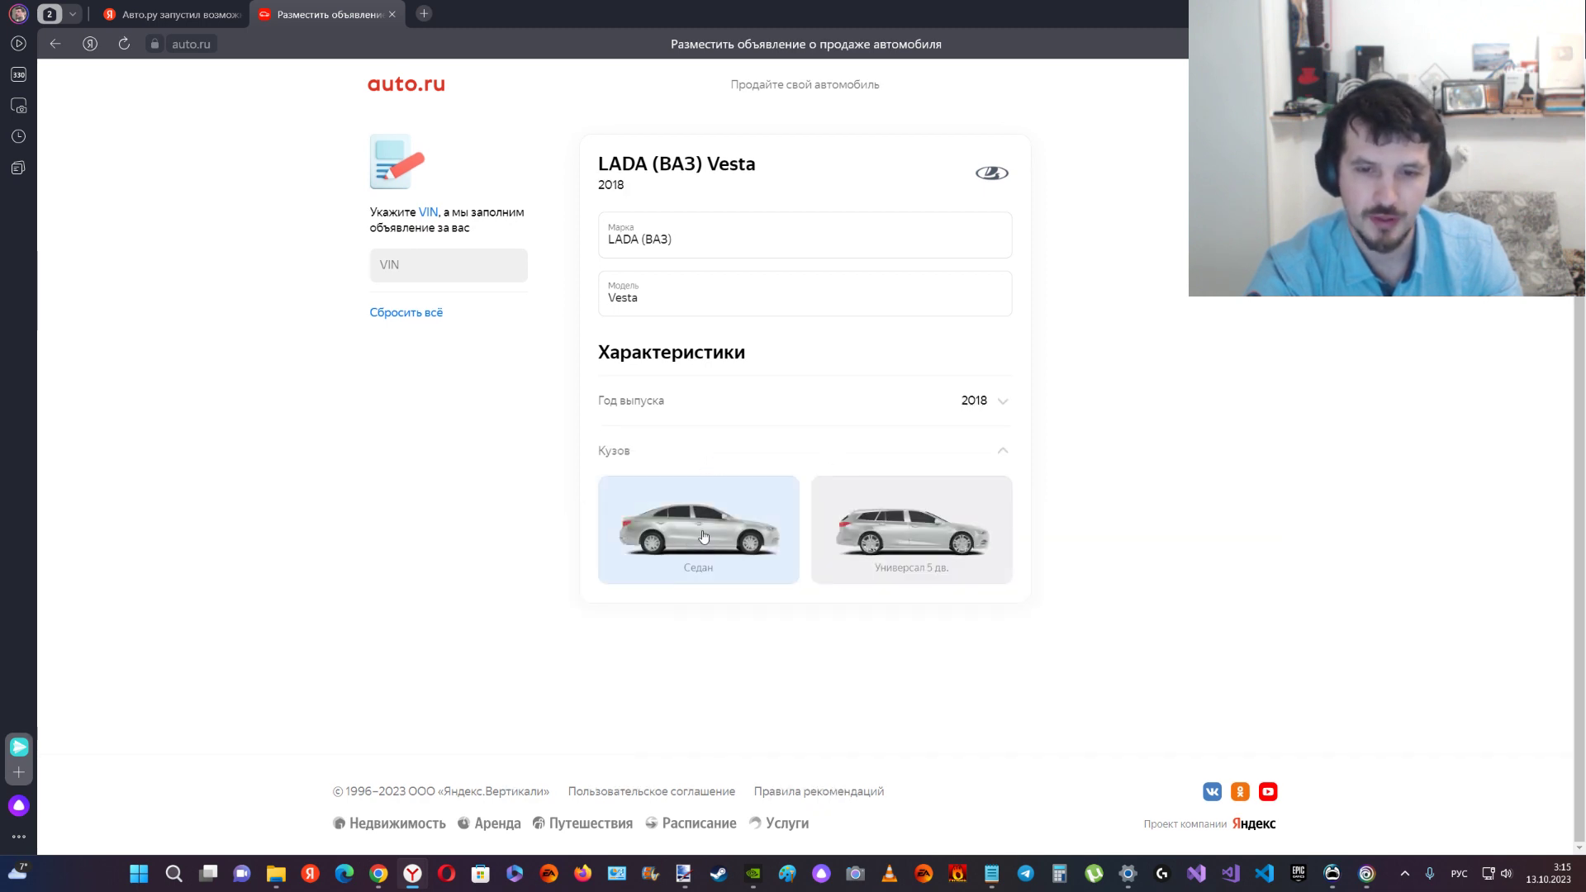
{"action": "left_click", "coordinate": [703, 536]}
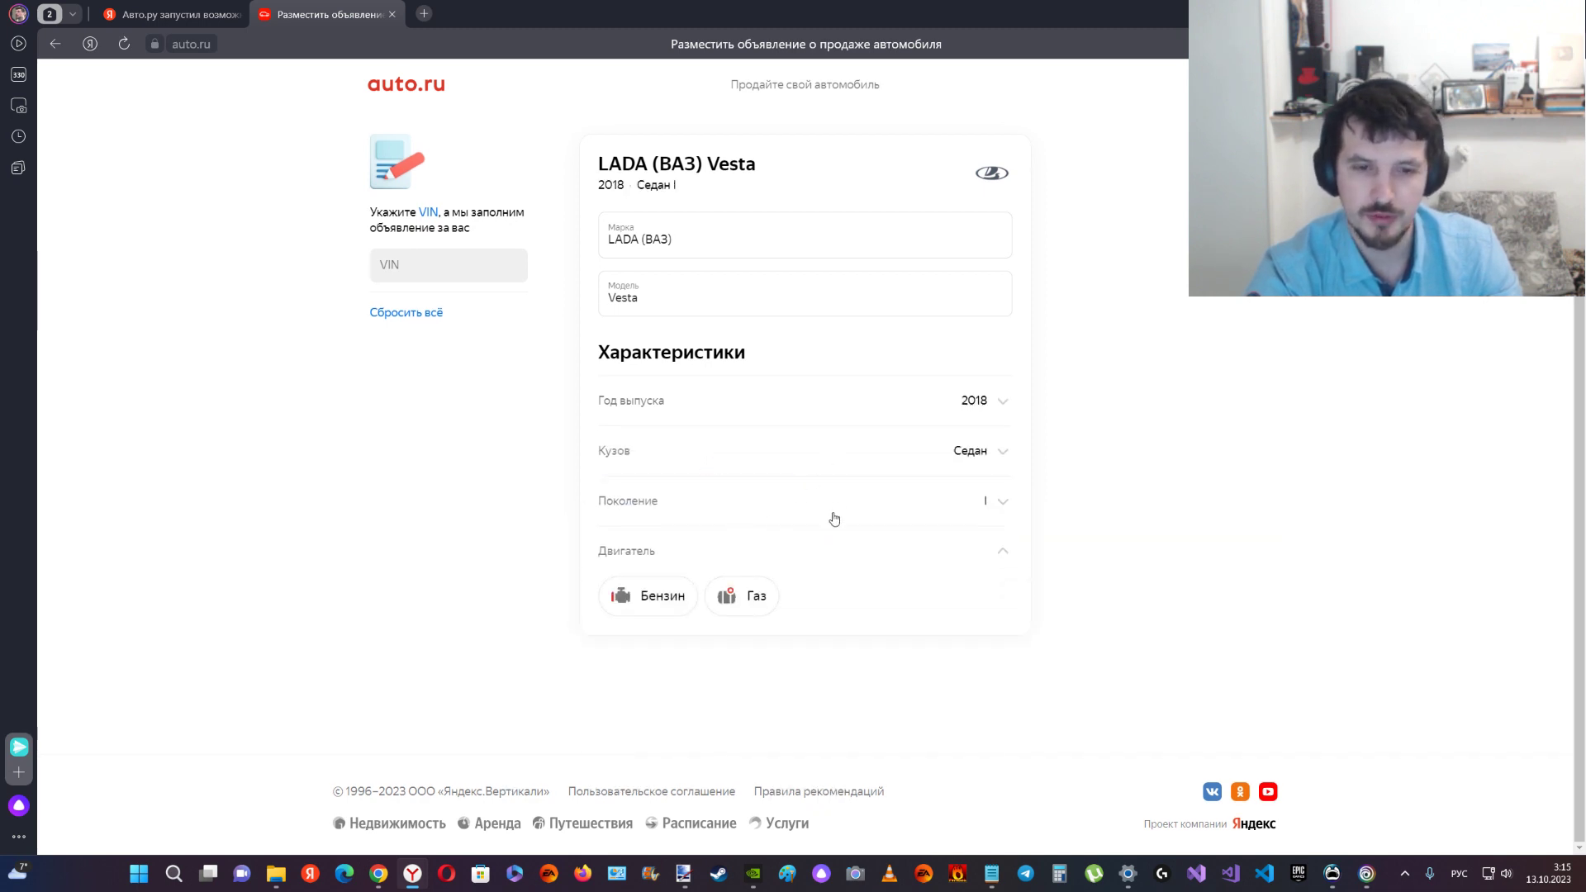
- Set the engine to Бензин and the gearbox to Механика, checking the generation and drive options
{"action": "left_click", "coordinate": [1006, 515]}
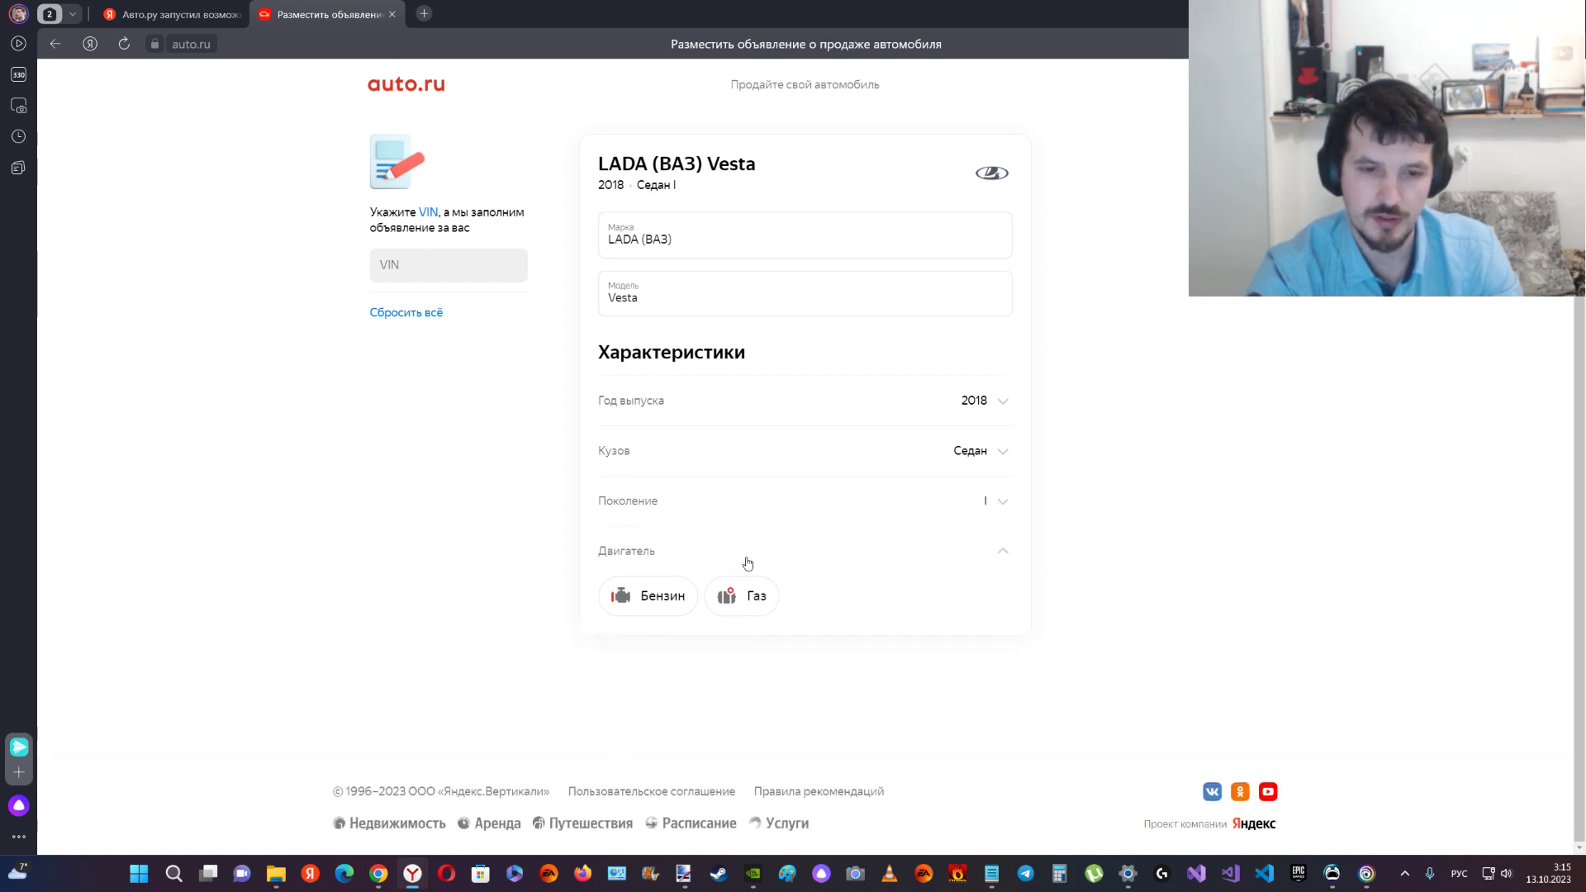
{"action": "left_click", "coordinate": [648, 588]}
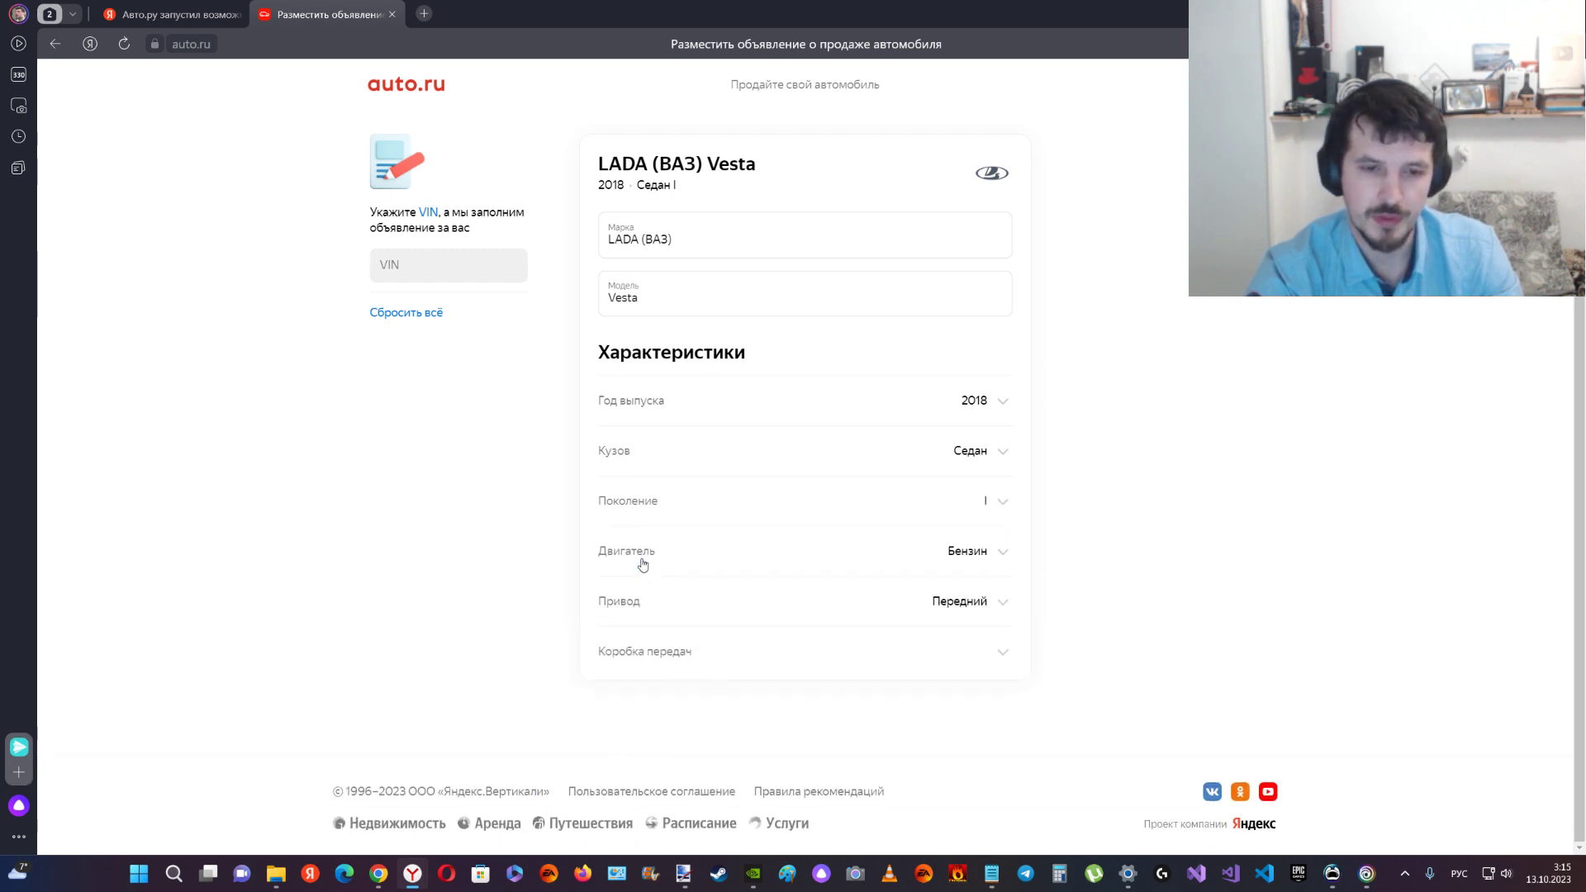
{"action": "left_click", "coordinate": [881, 580]}
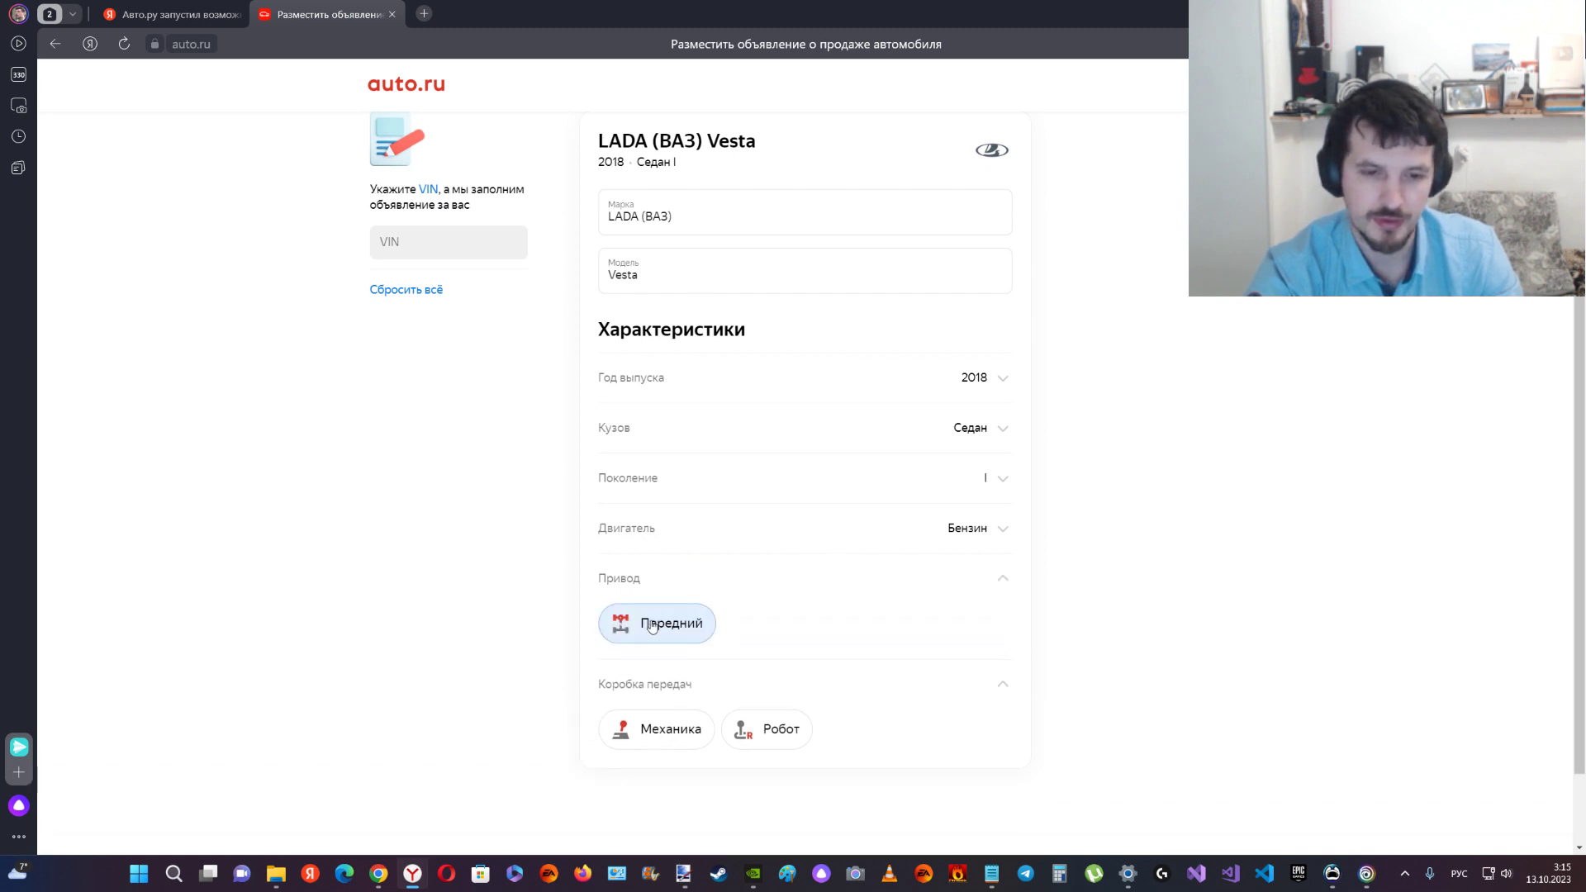
{"action": "scroll", "coordinate": [708, 609], "scroll_direction": "down", "scroll_amount": 1}
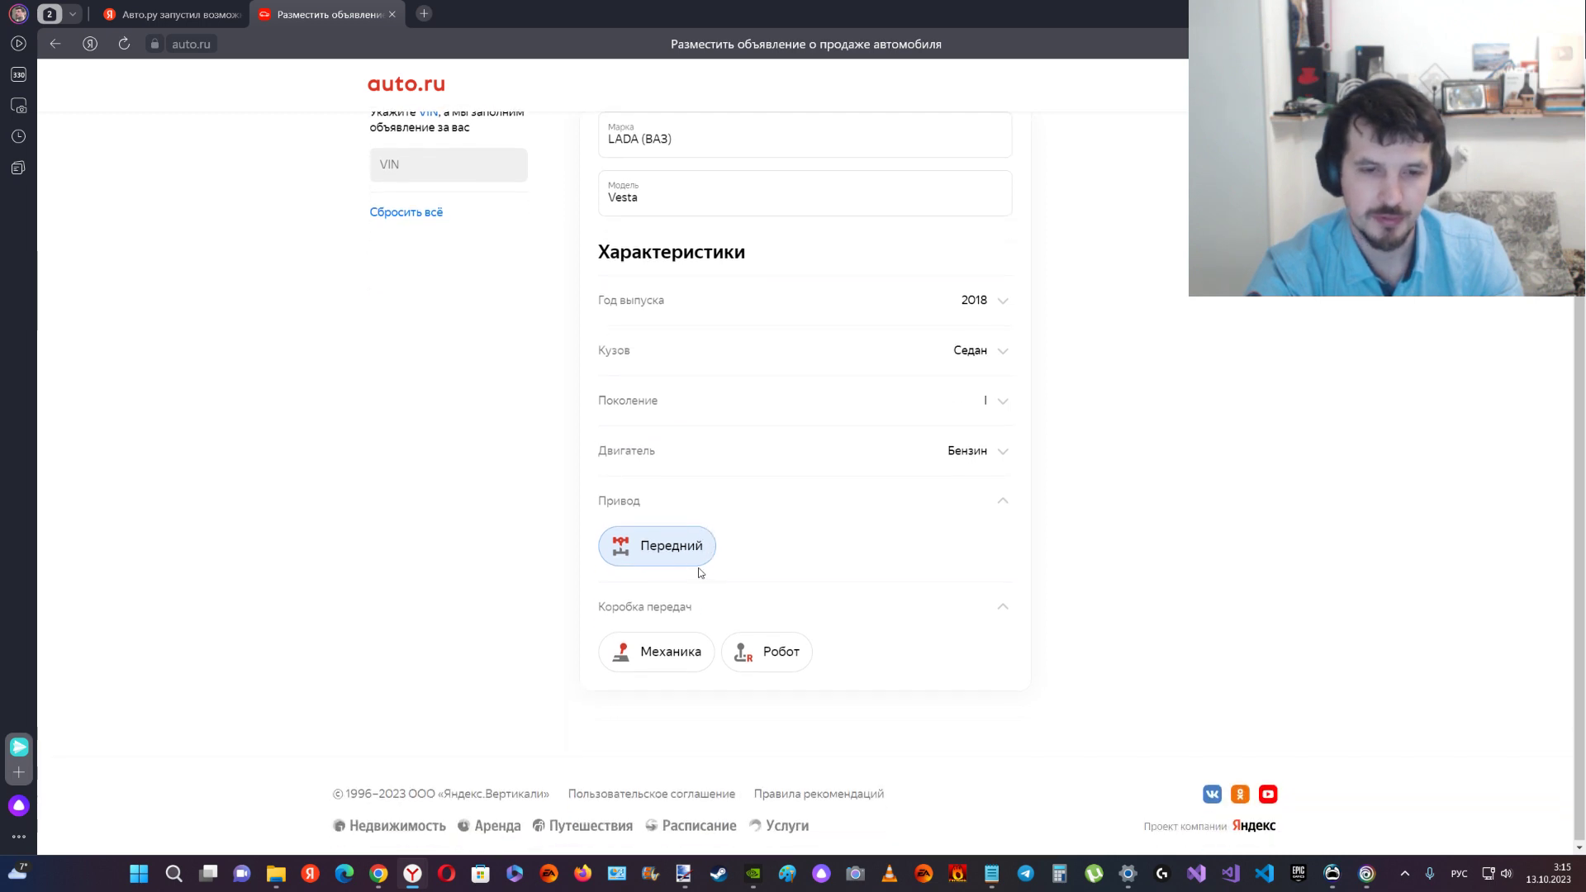
{"action": "left_click", "coordinate": [668, 660]}
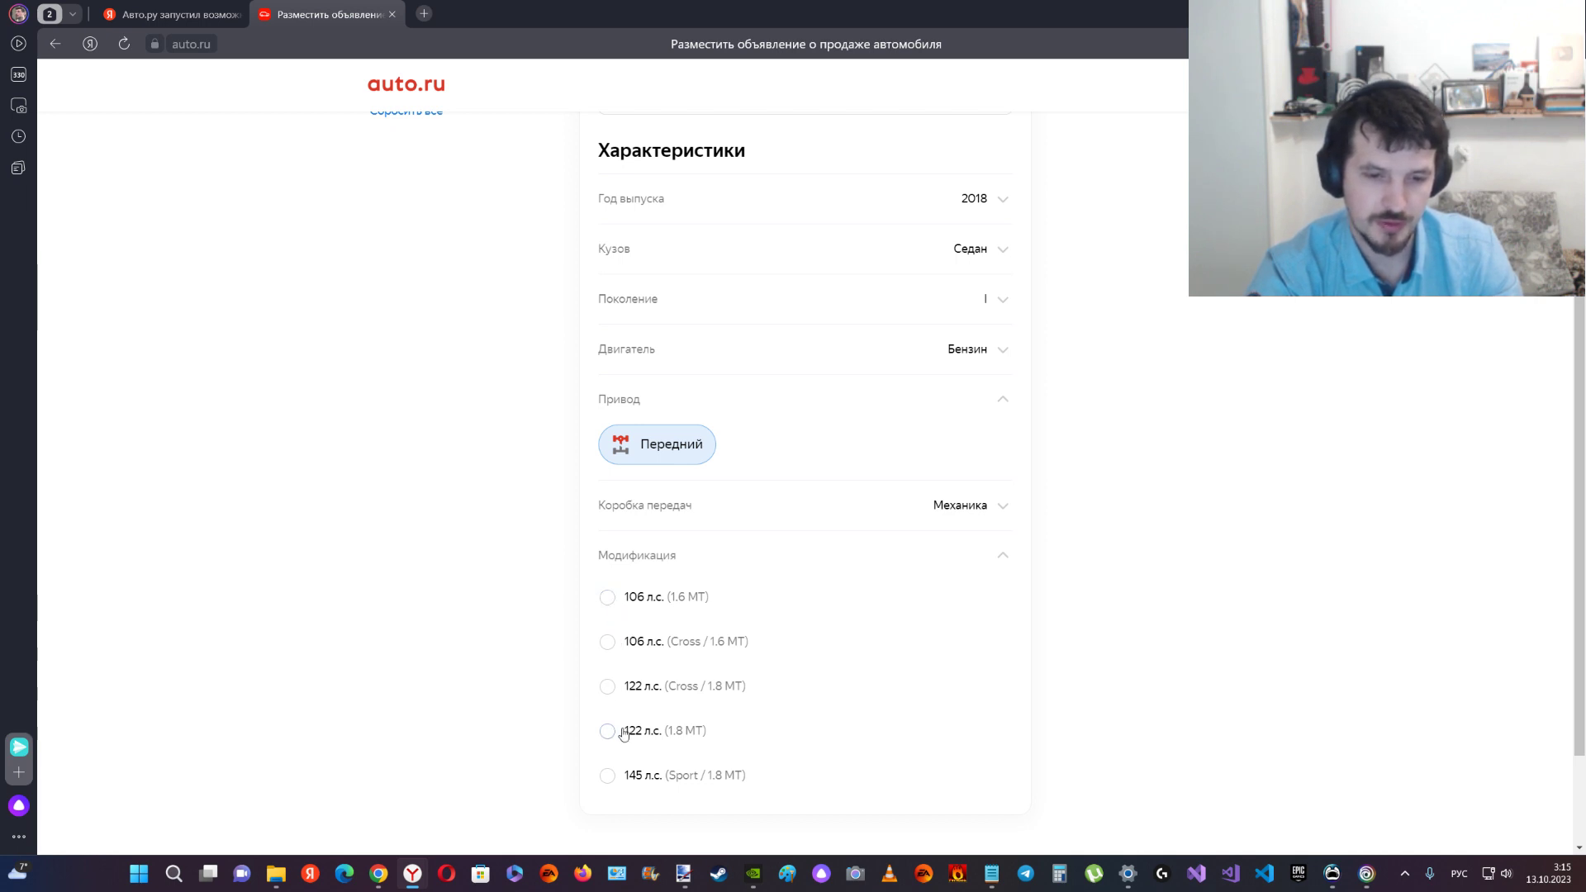
- Choose the 106 л.с. (1.6 MT) modification and white colour, check the availability and special features options, and continue to the mileage section
{"action": "left_click", "coordinate": [607, 596]}
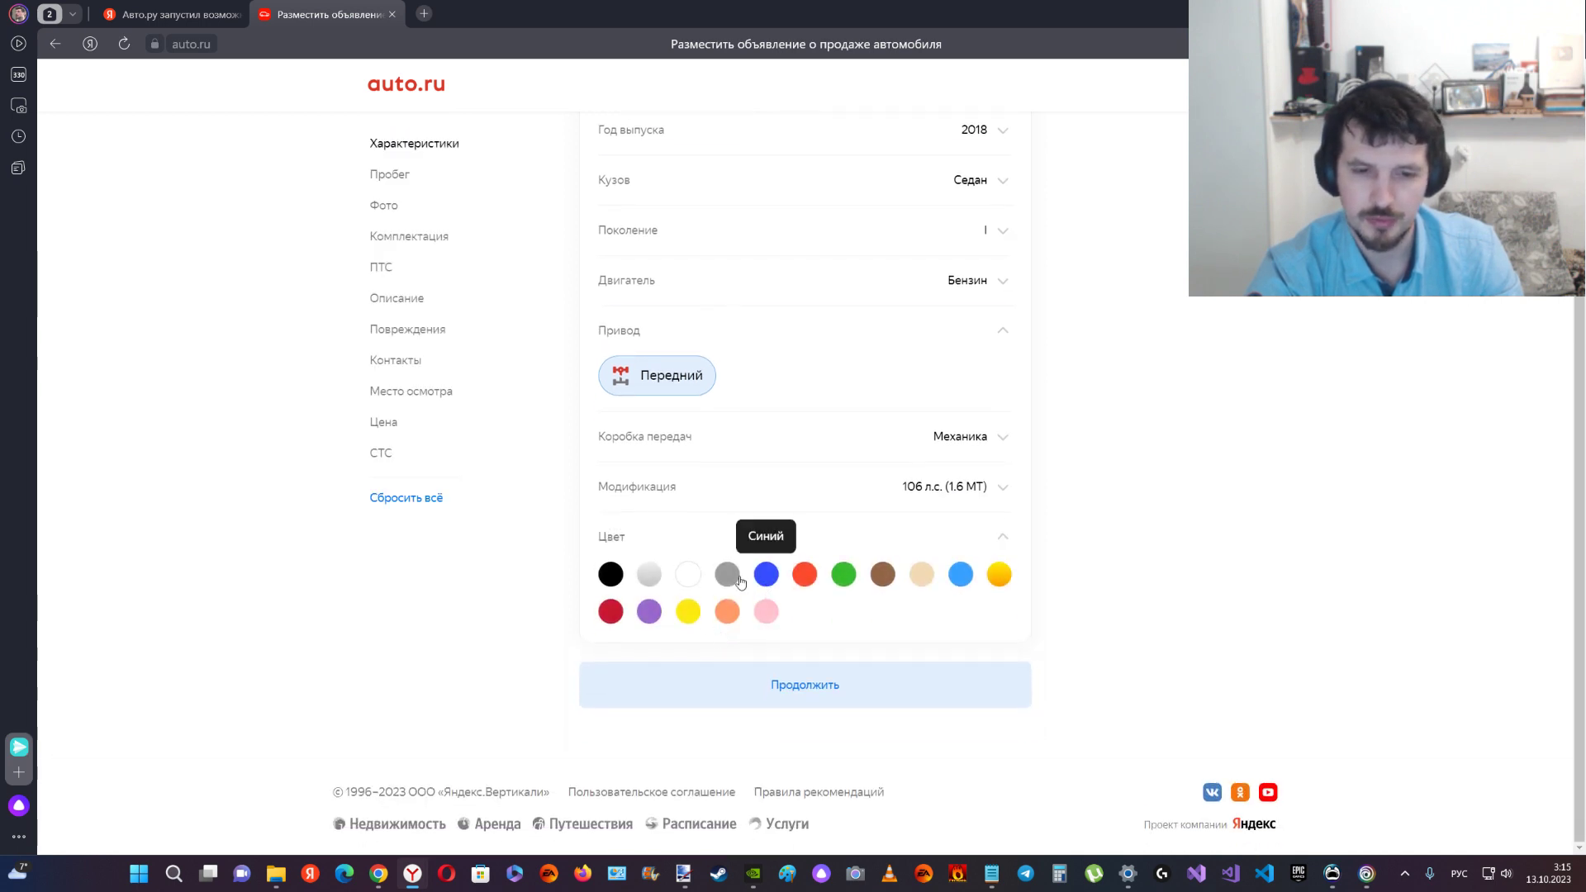
{"action": "left_click", "coordinate": [690, 578]}
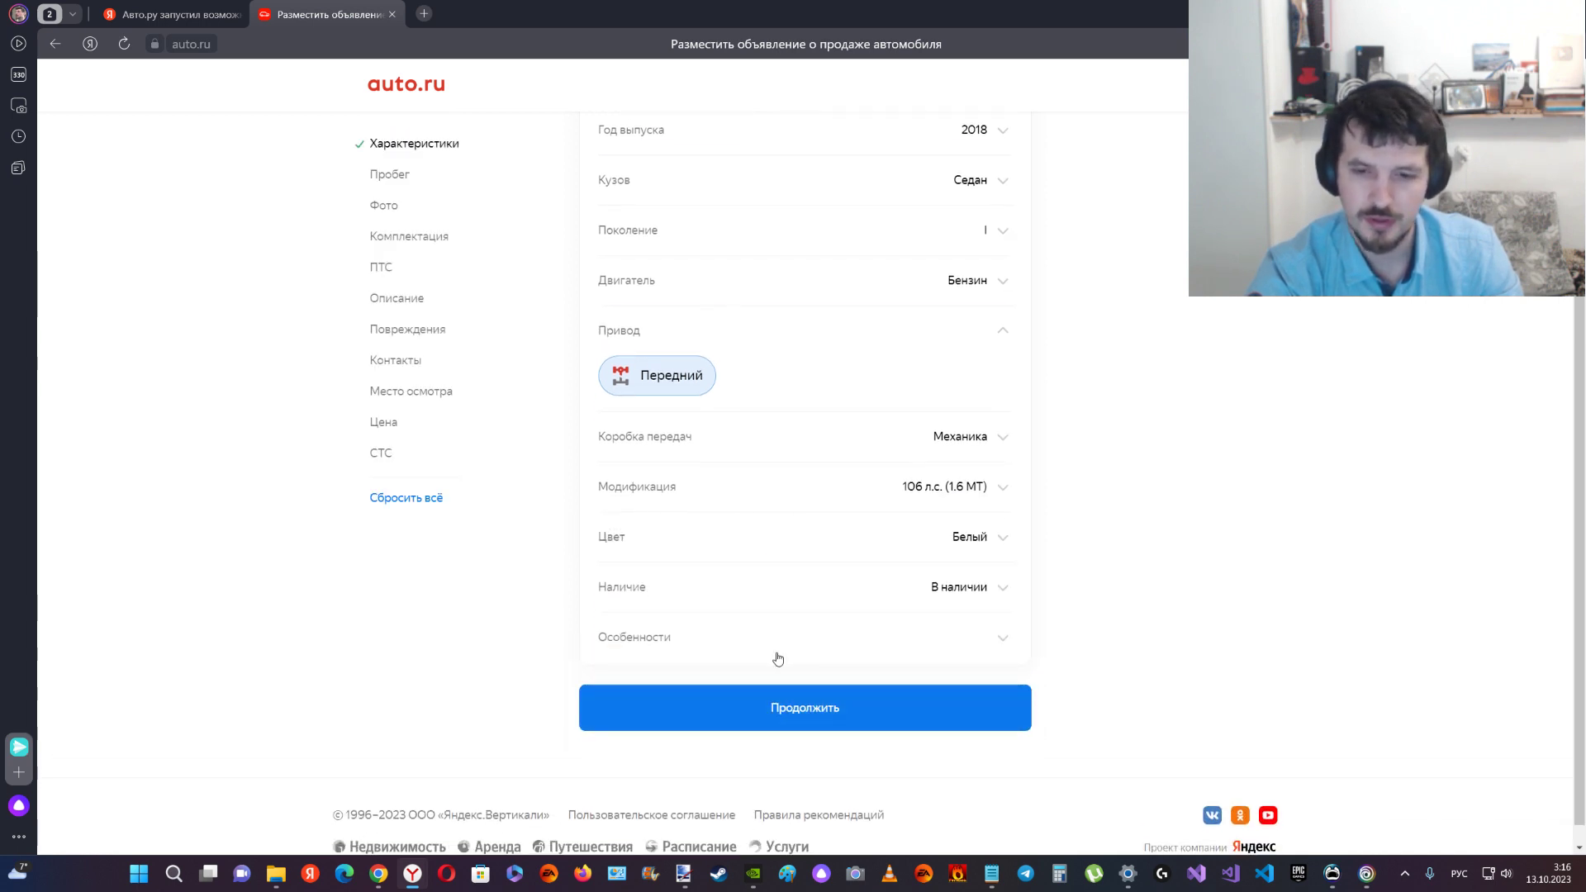
{"action": "left_click", "coordinate": [813, 606]}
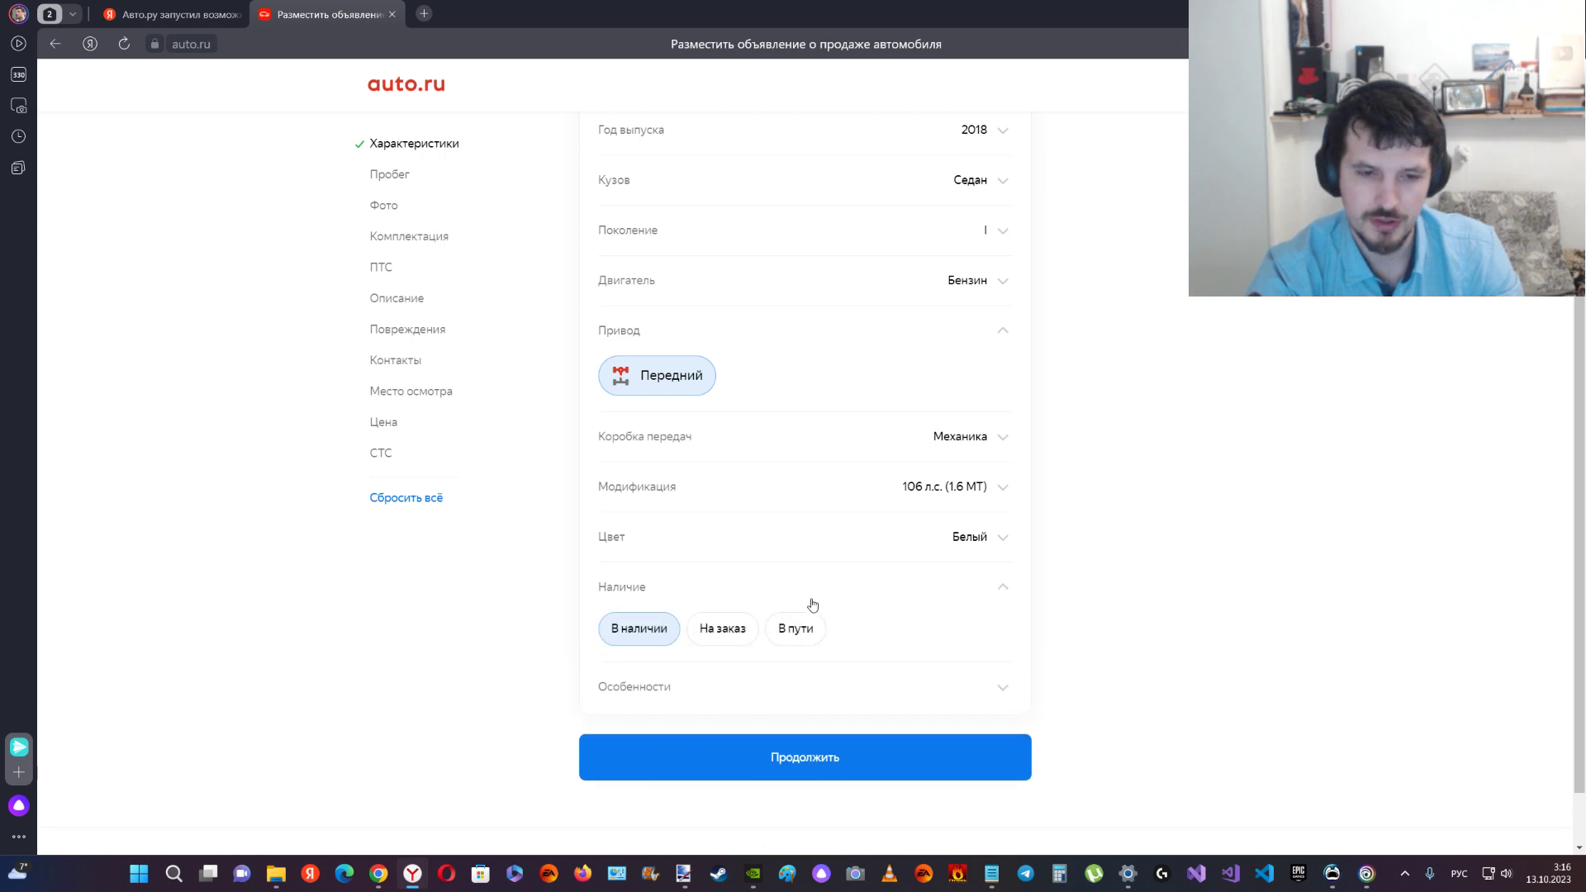
{"action": "left_click", "coordinate": [714, 700]}
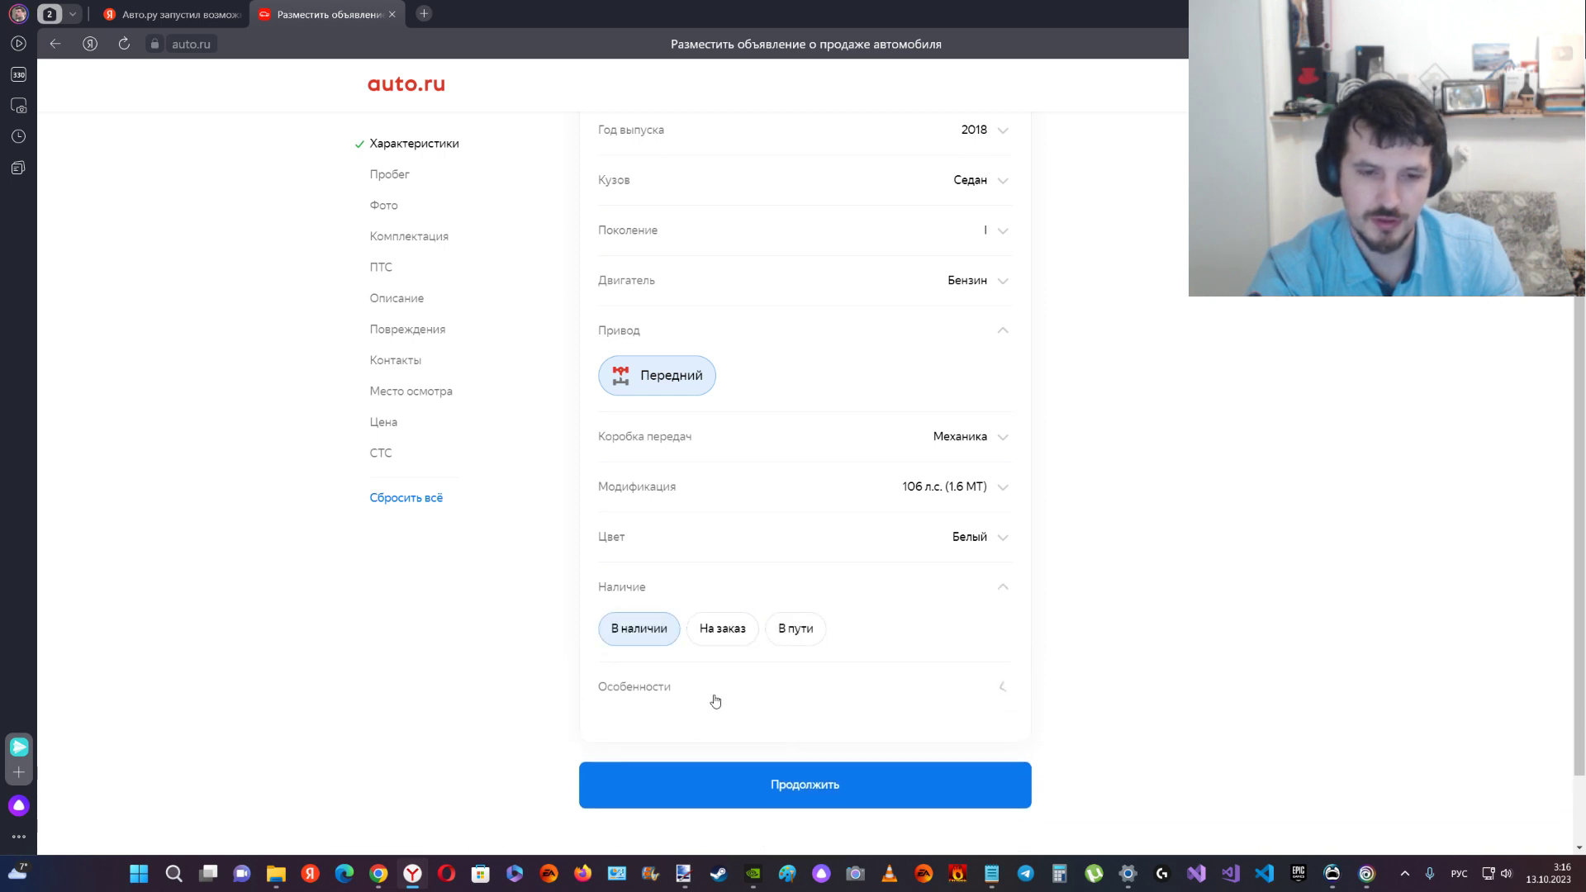
{"action": "left_click", "coordinate": [691, 806]}
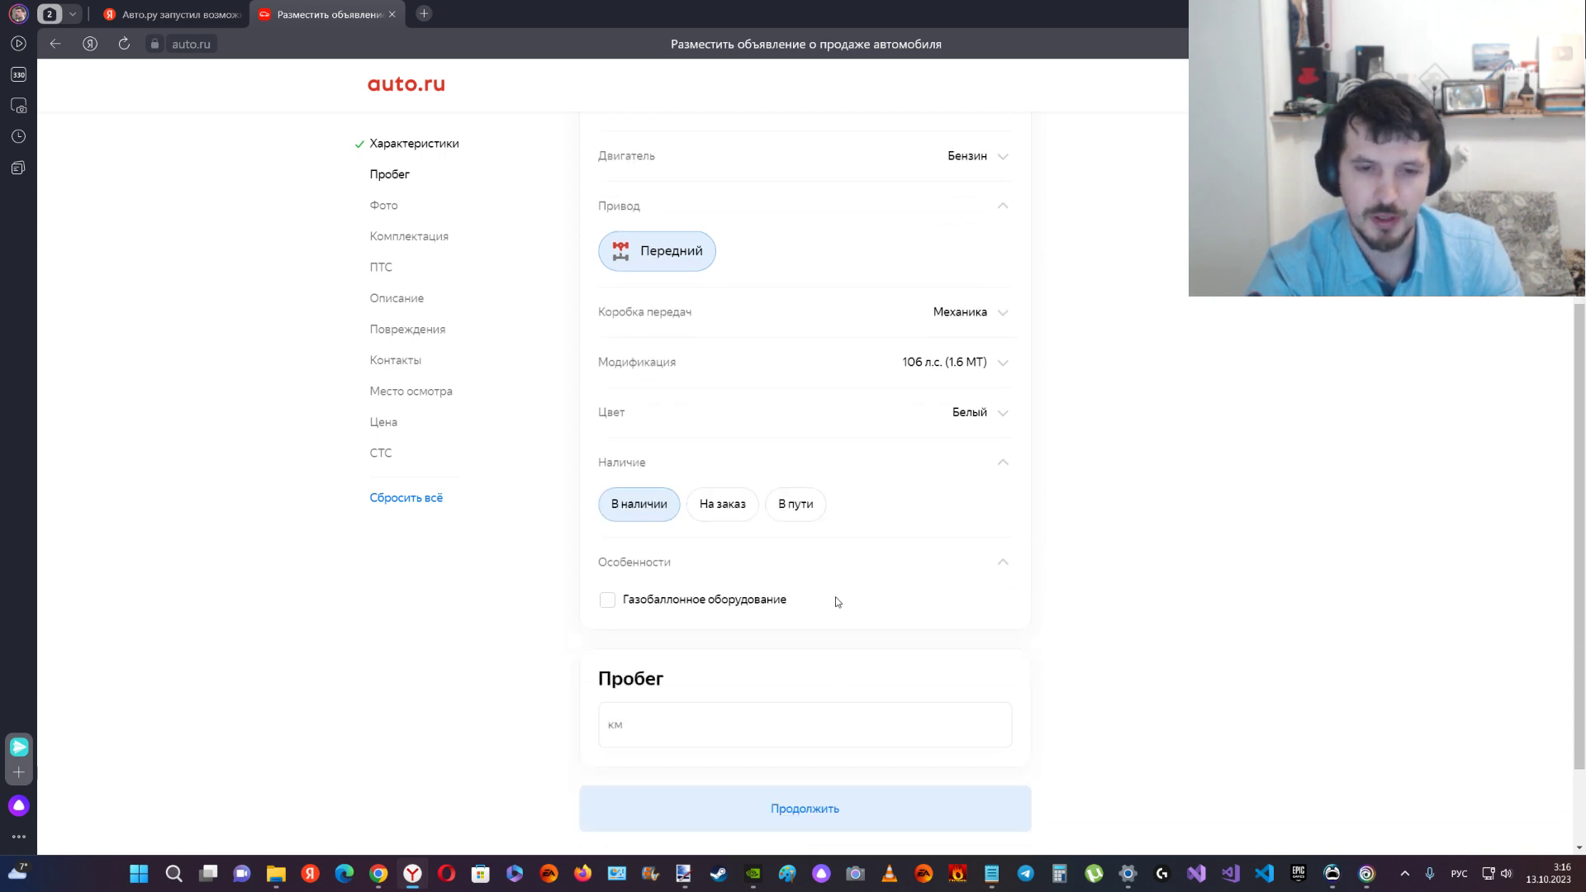
- Enter a mileage of 160 000 km and continue to the photo section
{"action": "left_click", "coordinate": [690, 597]}
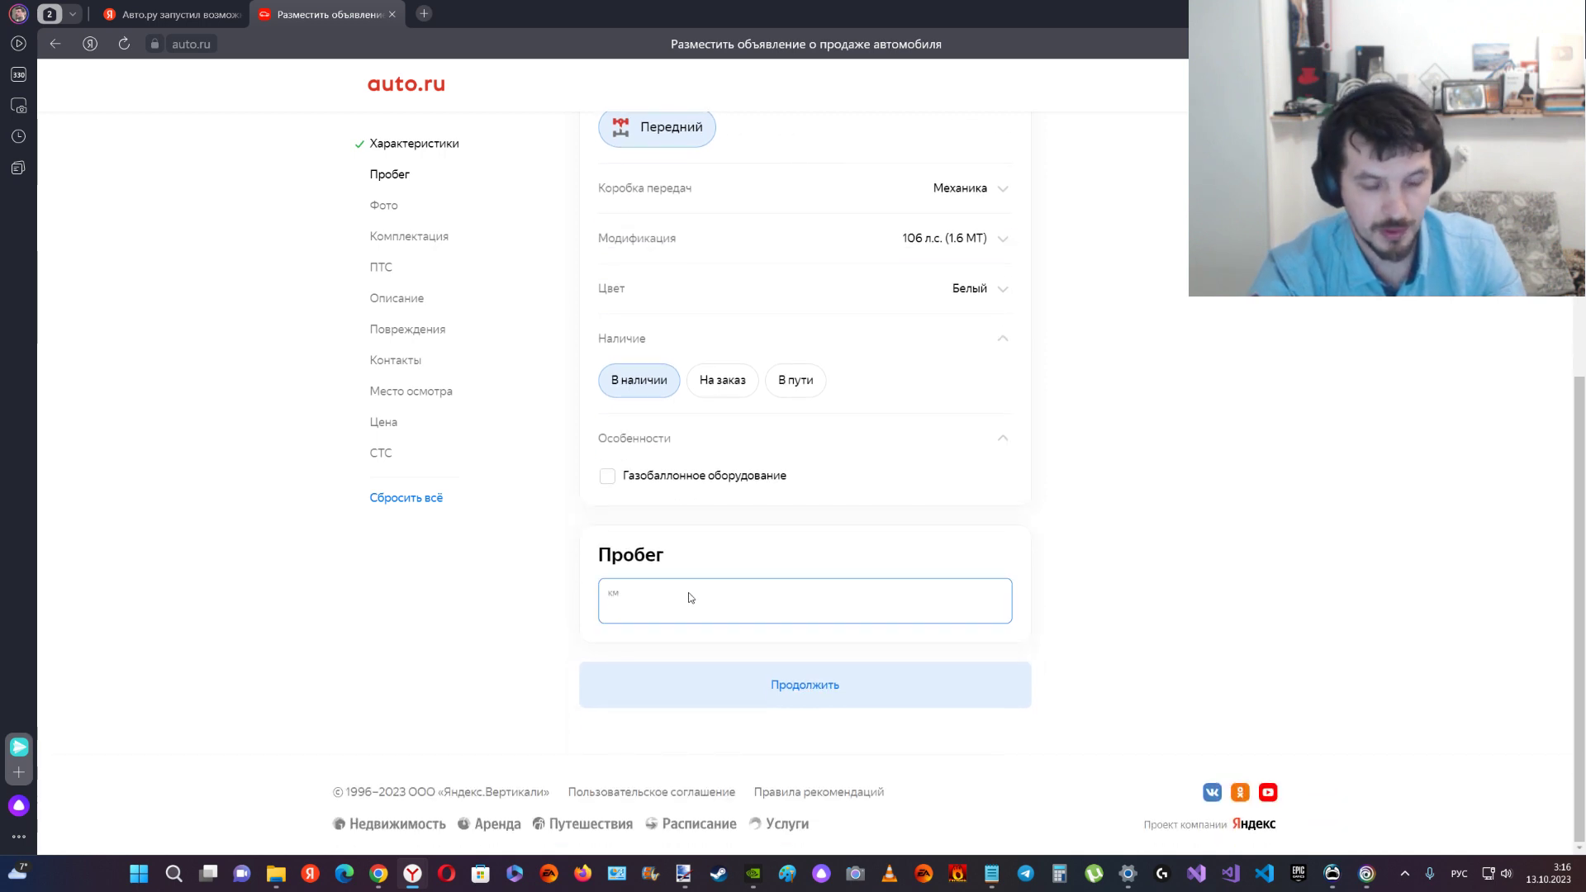
{"action": "type", "text": "16"}
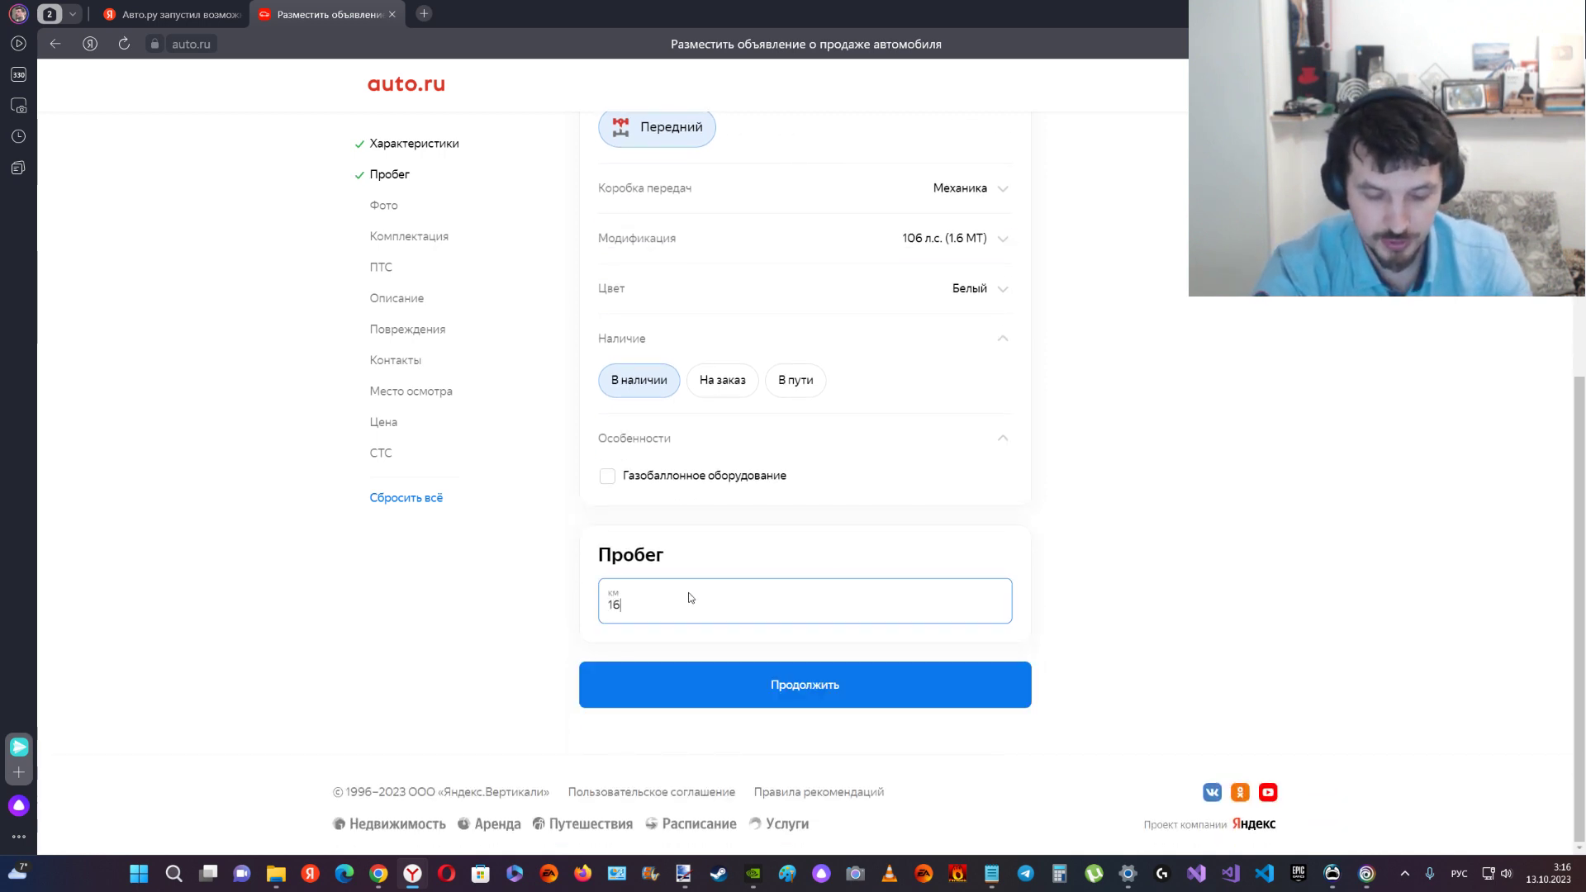
{"action": "type", "text": "0 000"}
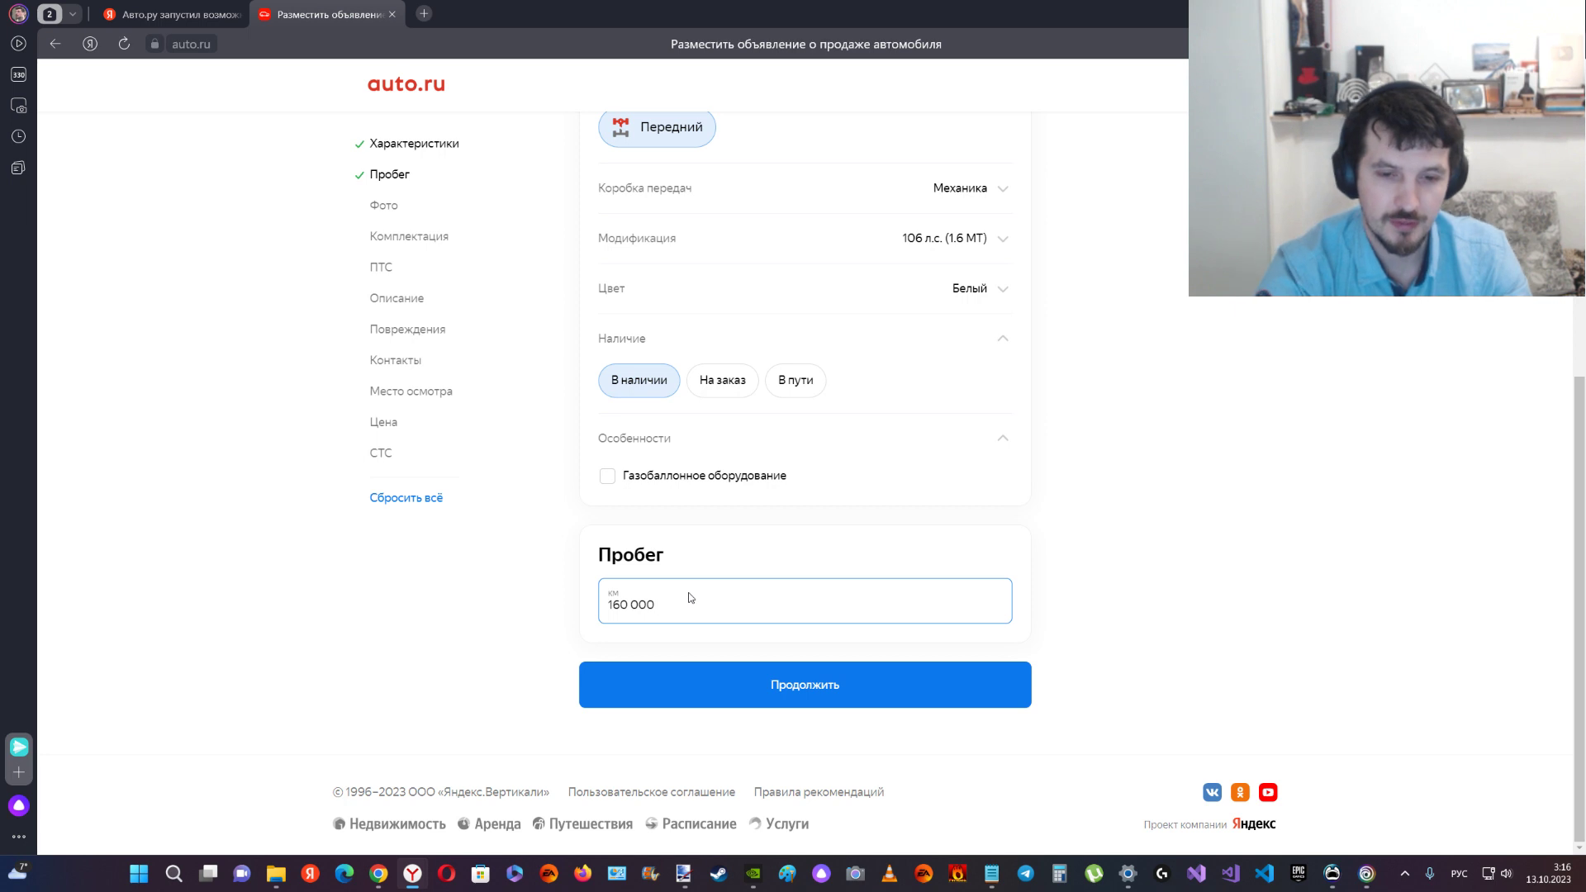
{"action": "left_click", "coordinate": [782, 700]}
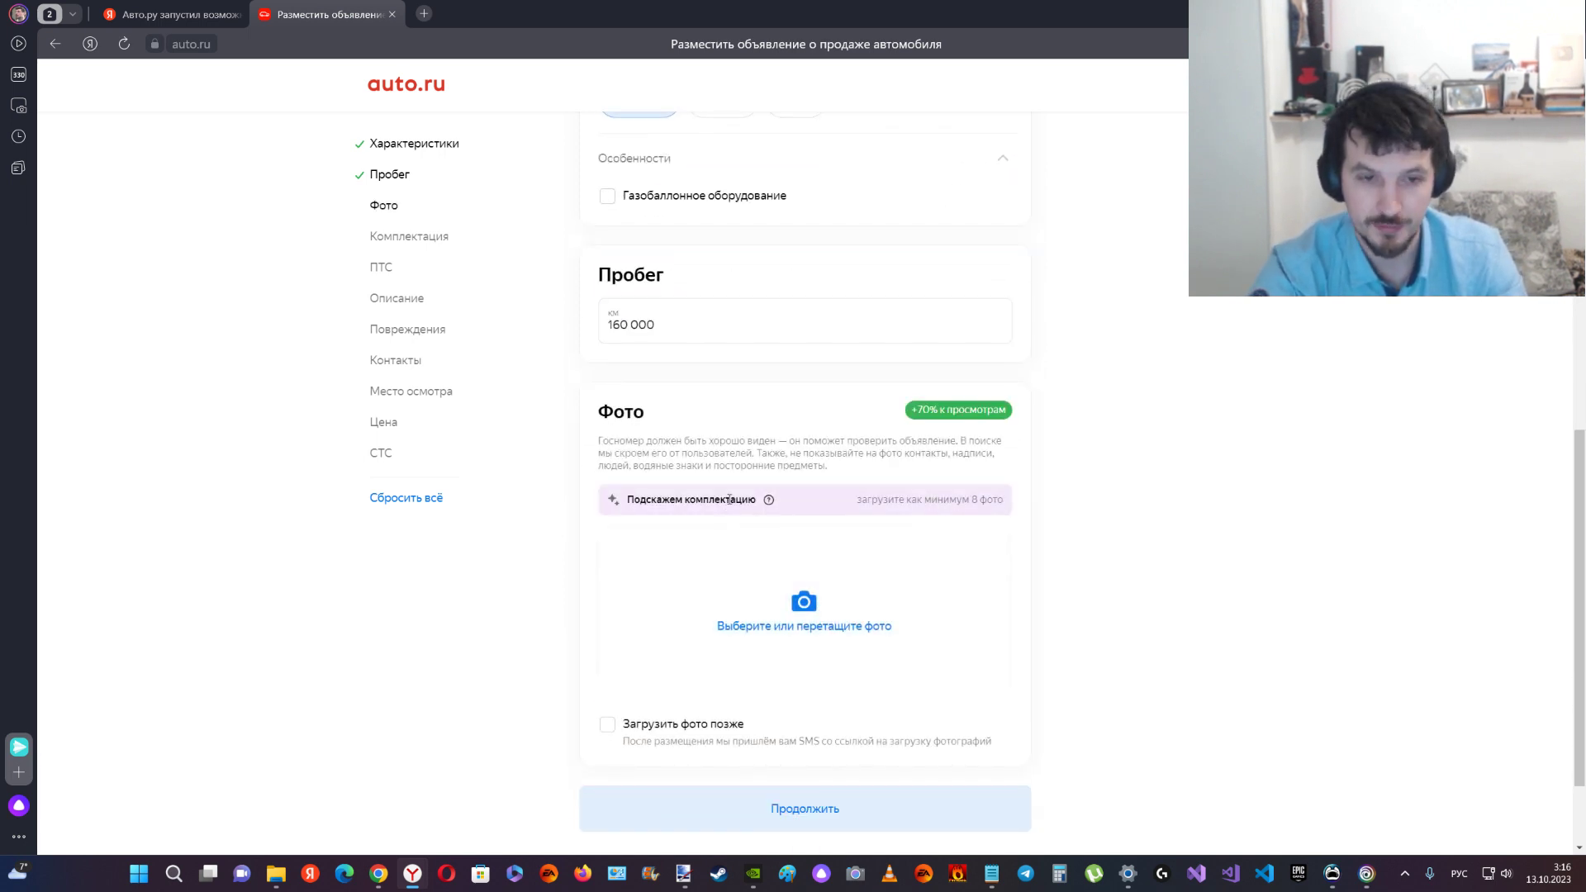
- Look over the photo section, opt to upload the photos later, and continue to the trim section
{"action": "scroll", "coordinate": [754, 611], "scroll_direction": "down", "scroll_amount": 2}
{"action": "scroll", "coordinate": [755, 623], "scroll_direction": "up", "scroll_amount": 3}
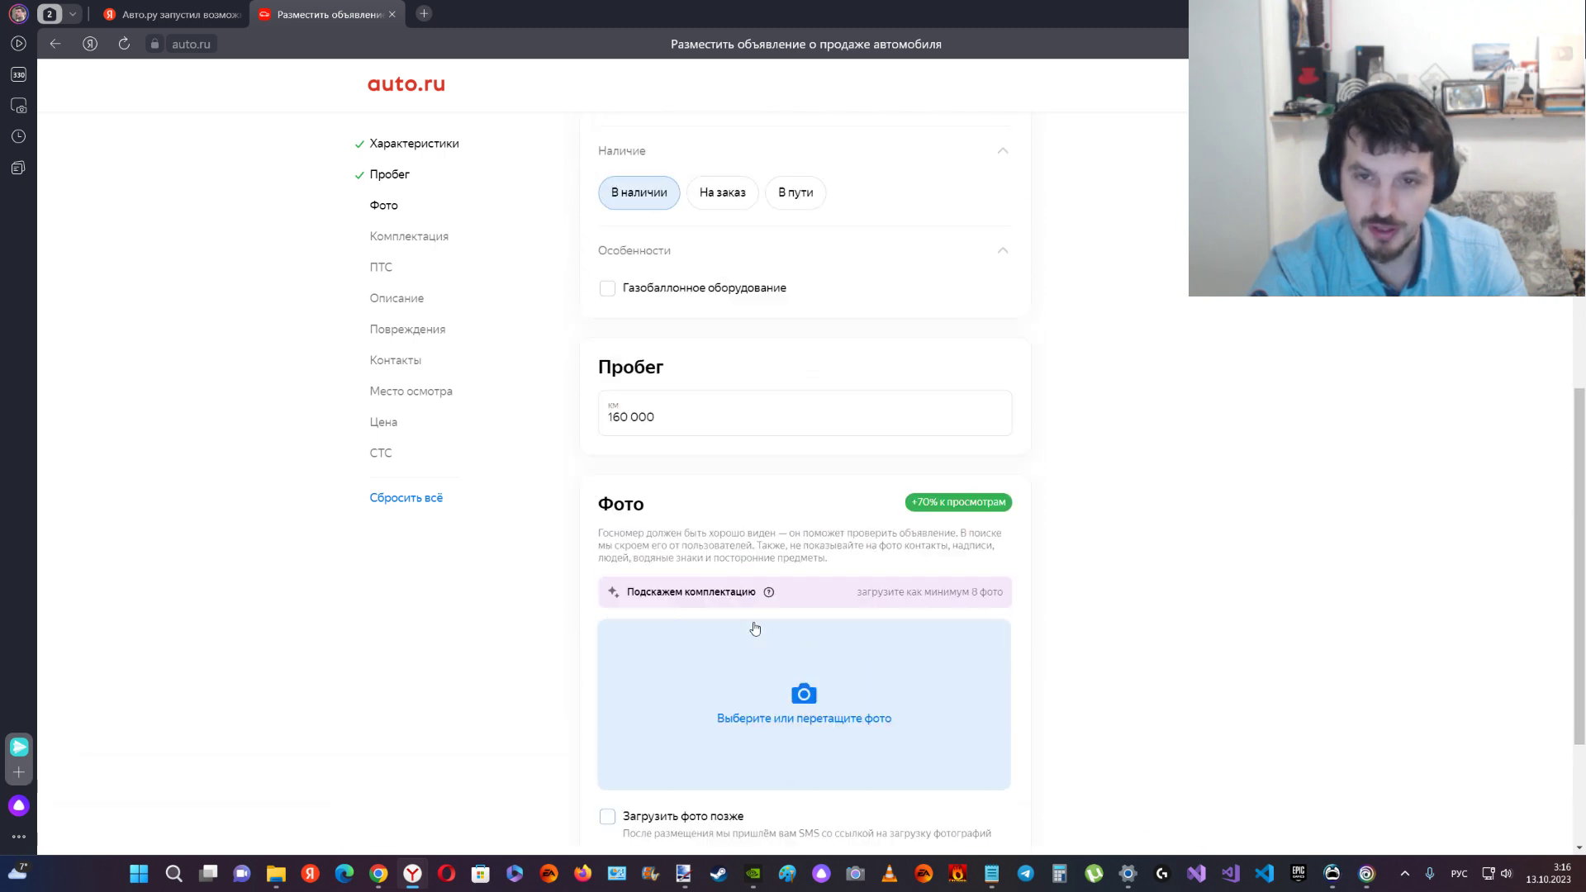
{"action": "scroll", "coordinate": [877, 513], "scroll_direction": "up", "scroll_amount": 2}
{"action": "scroll", "coordinate": [875, 521], "scroll_direction": "down", "scroll_amount": 3}
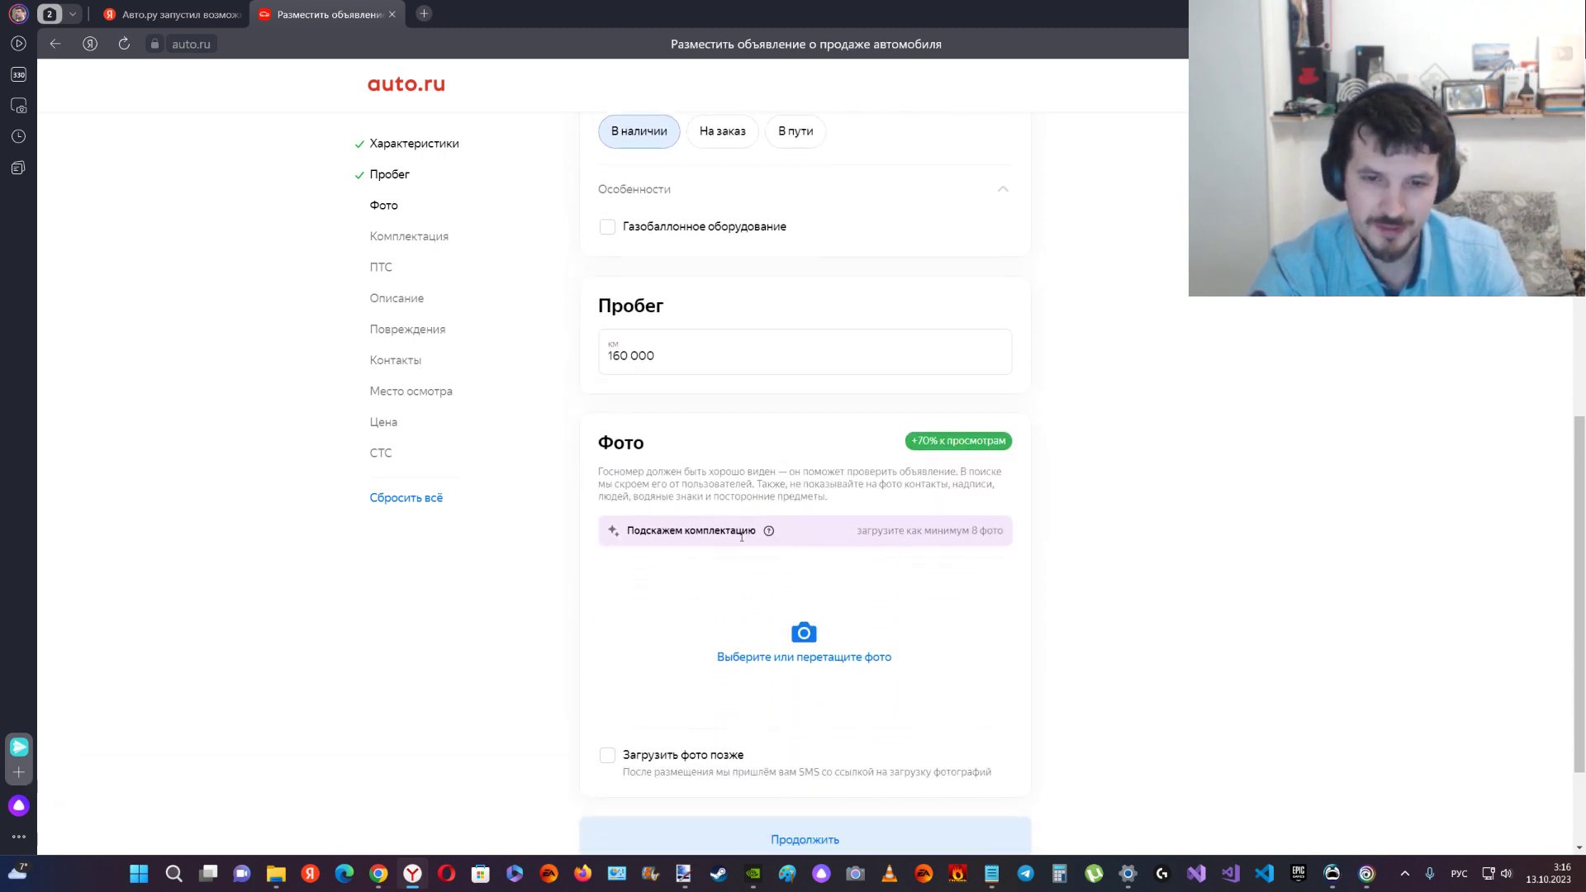
{"action": "scroll", "coordinate": [742, 537], "scroll_direction": "down", "scroll_amount": 2}
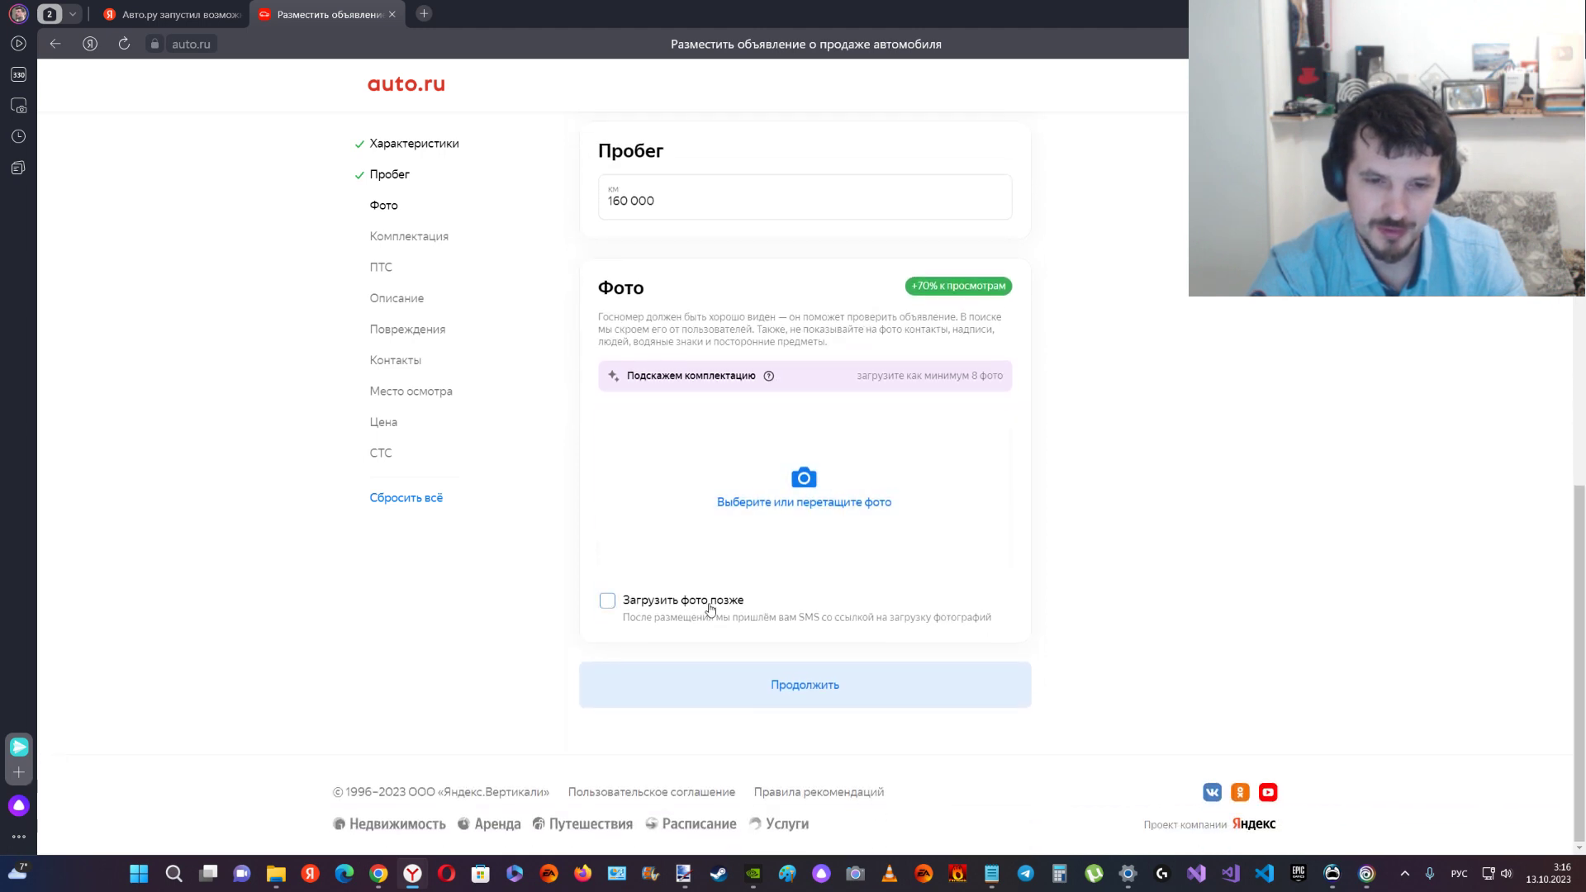
{"action": "left_click", "coordinate": [710, 609]}
{"action": "left_click", "coordinate": [733, 690]}
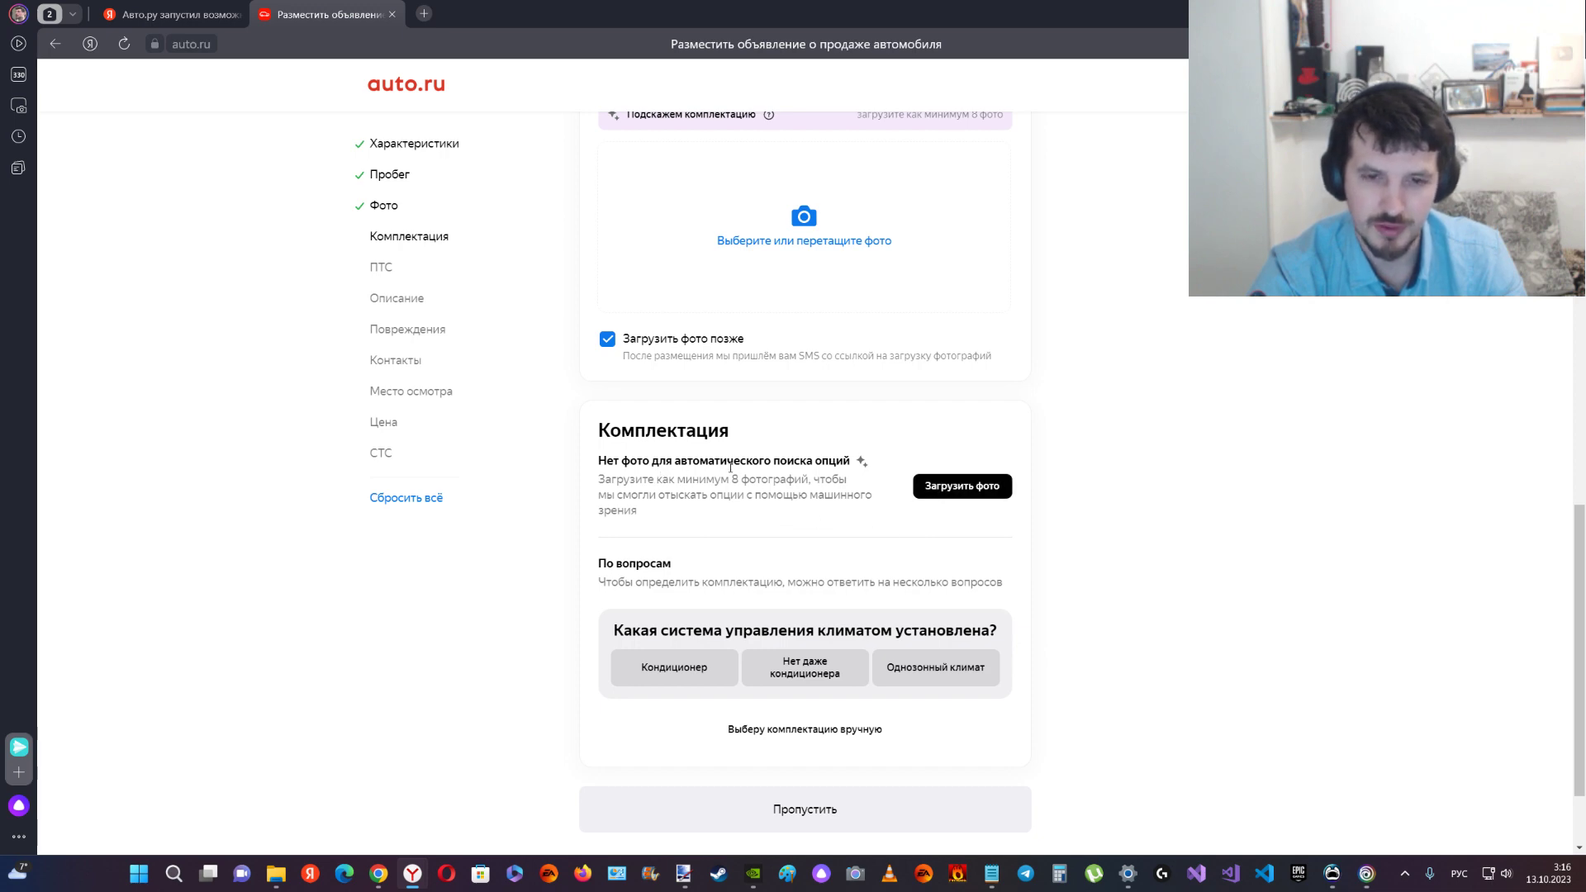
{"action": "scroll", "coordinate": [764, 475], "scroll_direction": "down", "scroll_amount": 1}
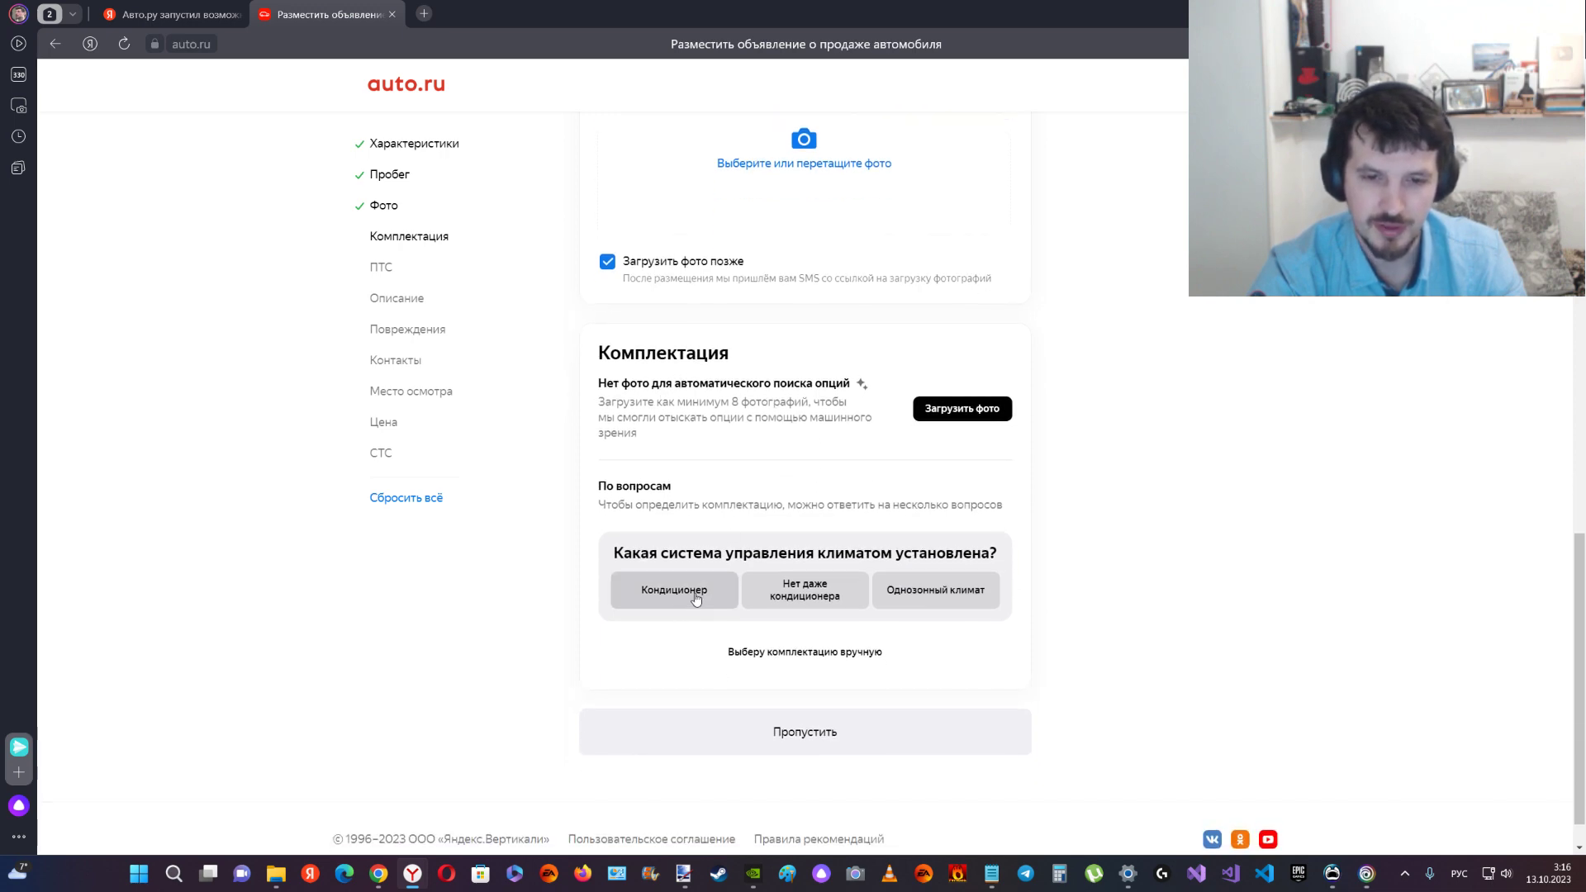
{"action": "left_click", "coordinate": [724, 601]}
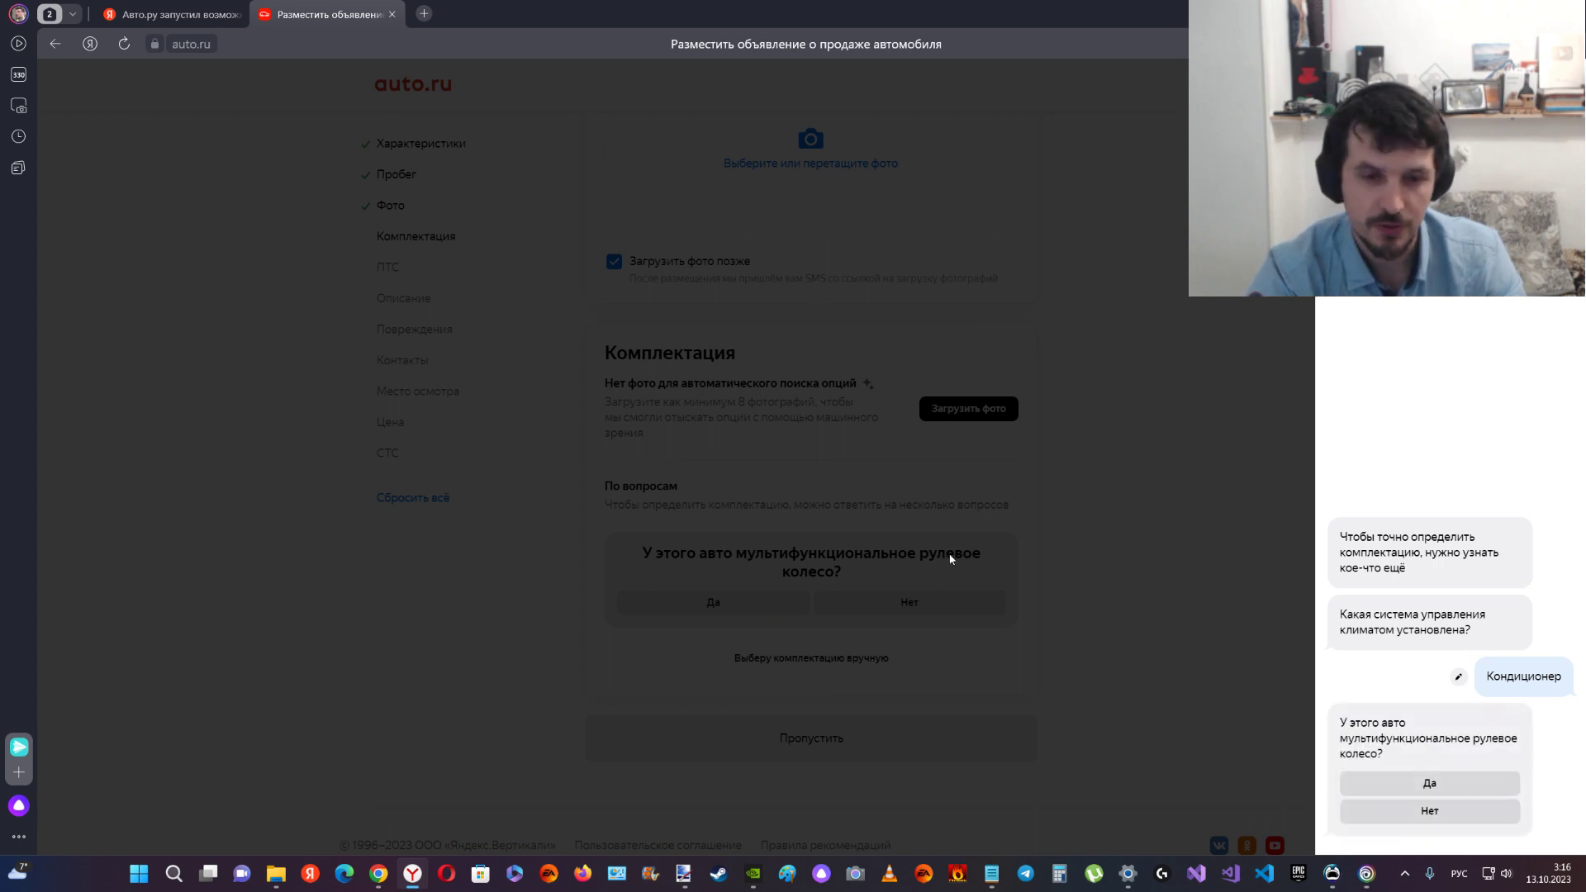
{"action": "left_click", "coordinate": [998, 536]}
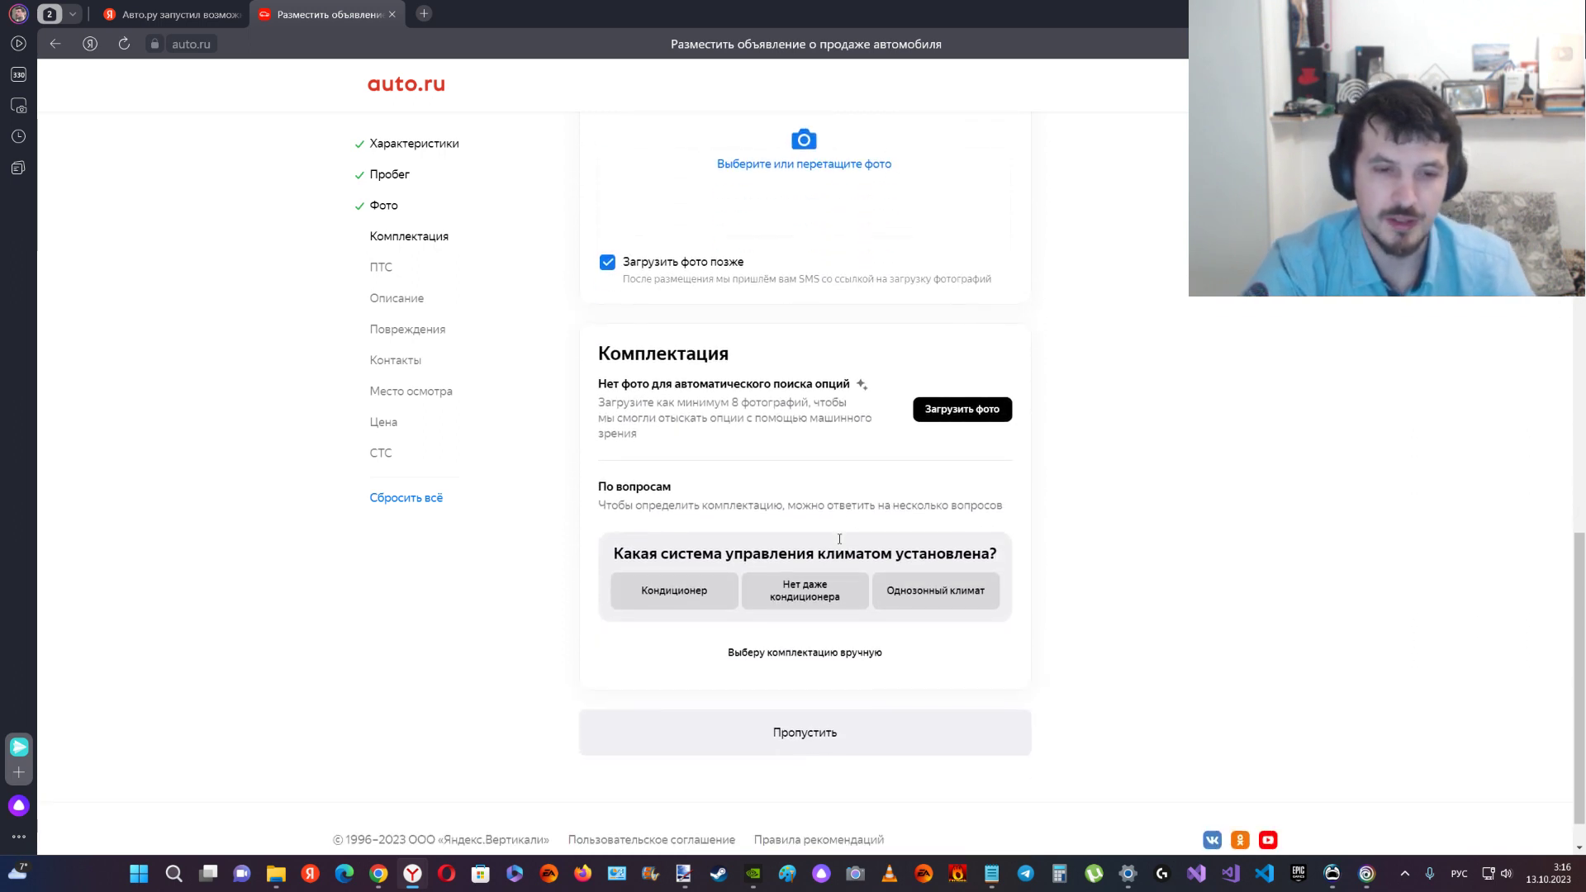
- Answer the trim questions: Кондиционер for climate, Да for multifunction steering wheel, Есть for fog lights, Нет for lumbar support, Ткань for upholstery
{"action": "scroll", "coordinate": [793, 549], "scroll_direction": "down", "scroll_amount": 1}
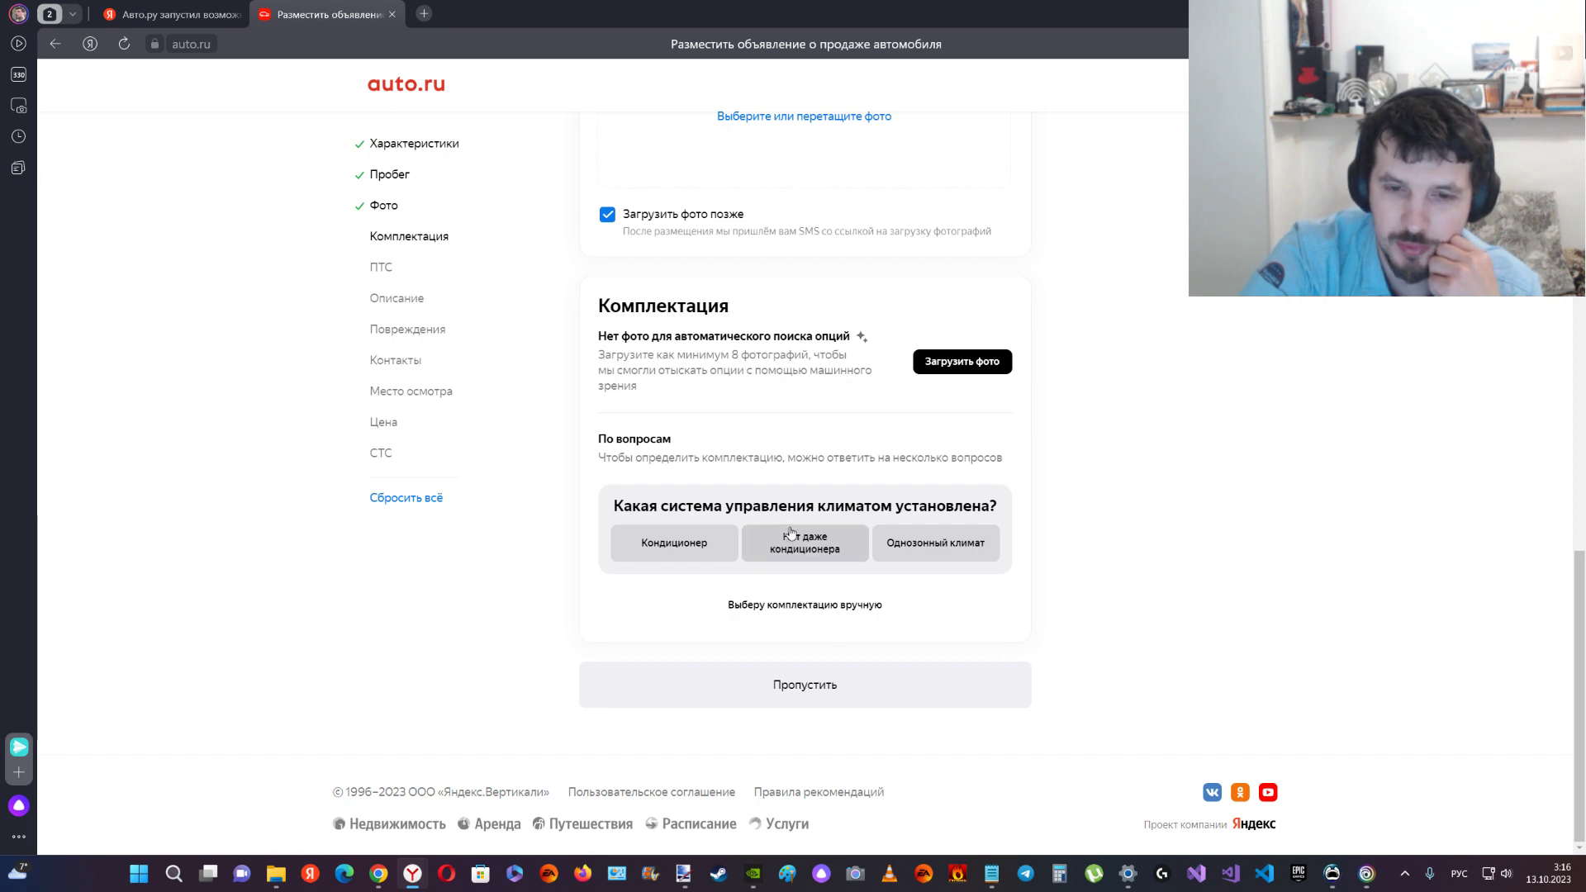
{"action": "left_click", "coordinate": [726, 561]}
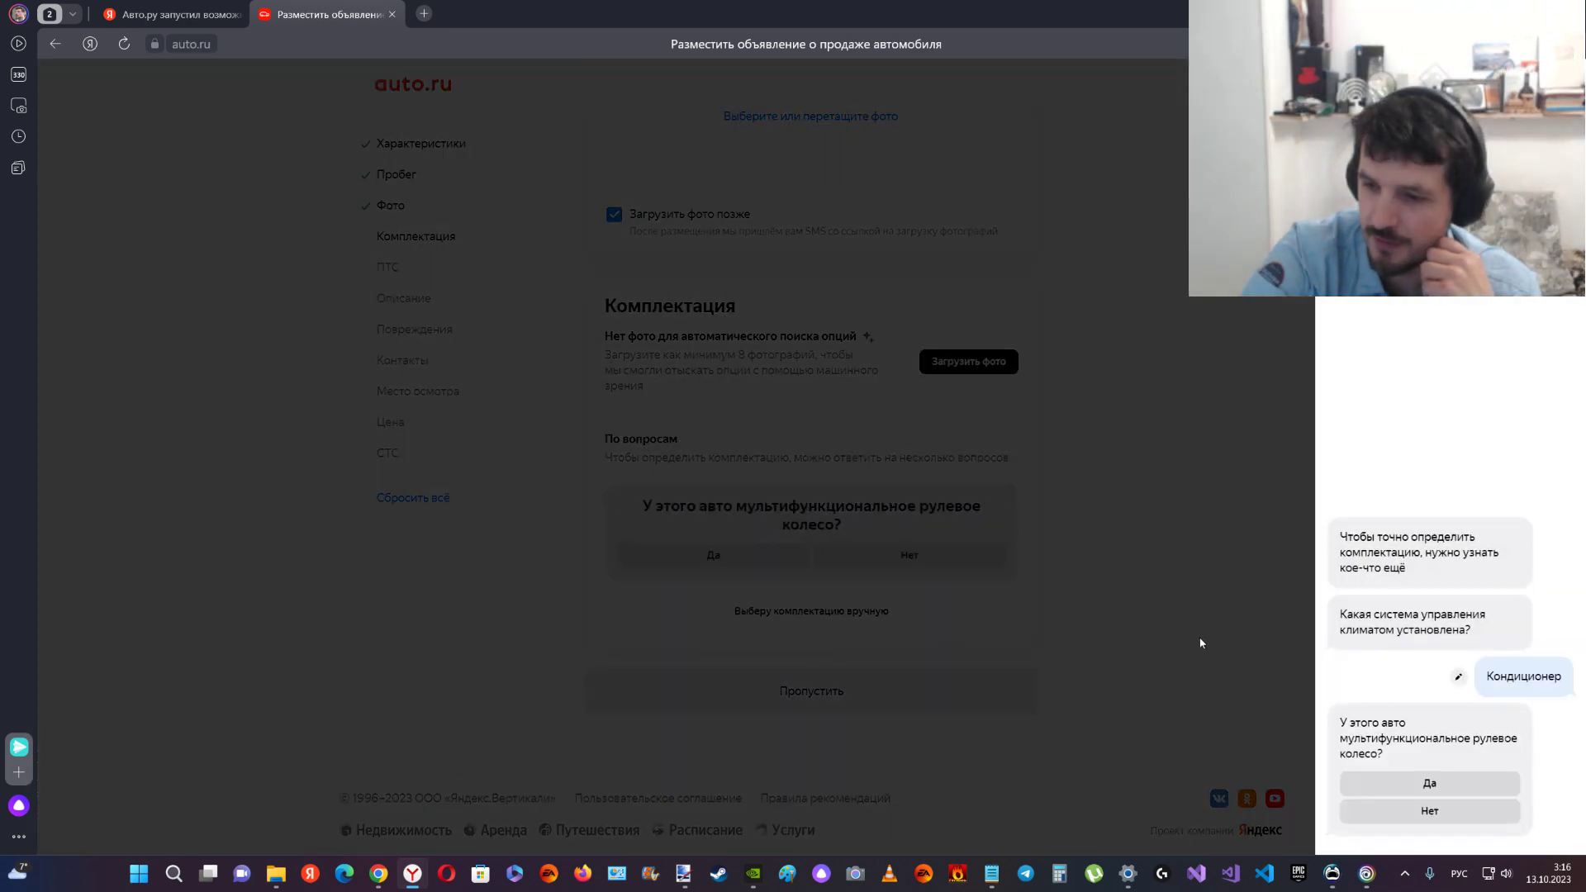
{"action": "left_click", "coordinate": [1374, 788]}
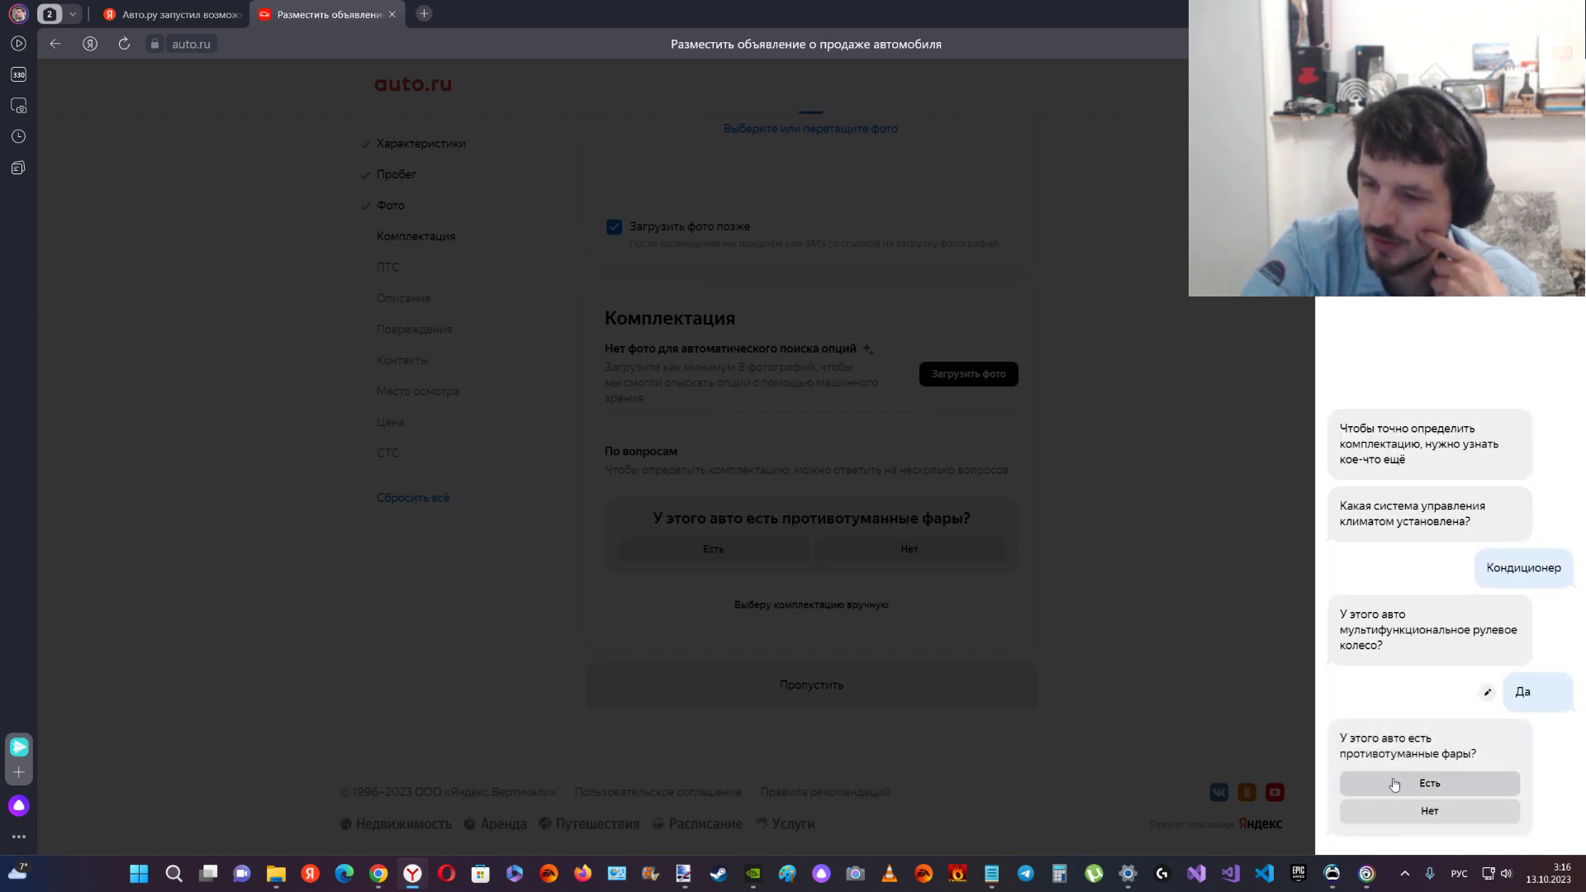
{"action": "left_click", "coordinate": [1395, 791]}
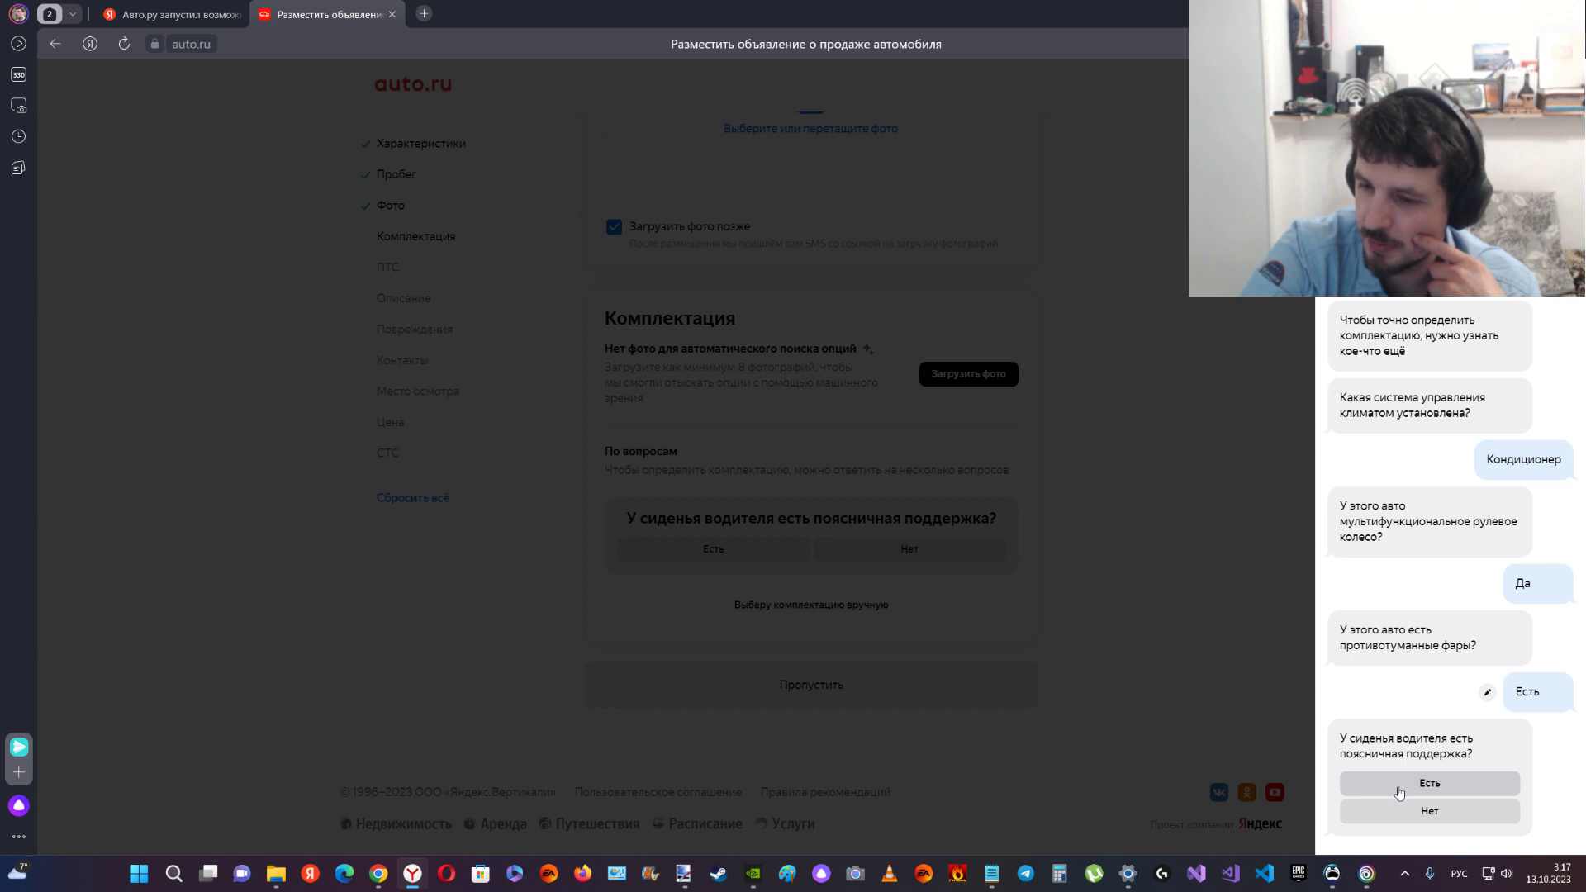
{"action": "left_click", "coordinate": [1401, 811]}
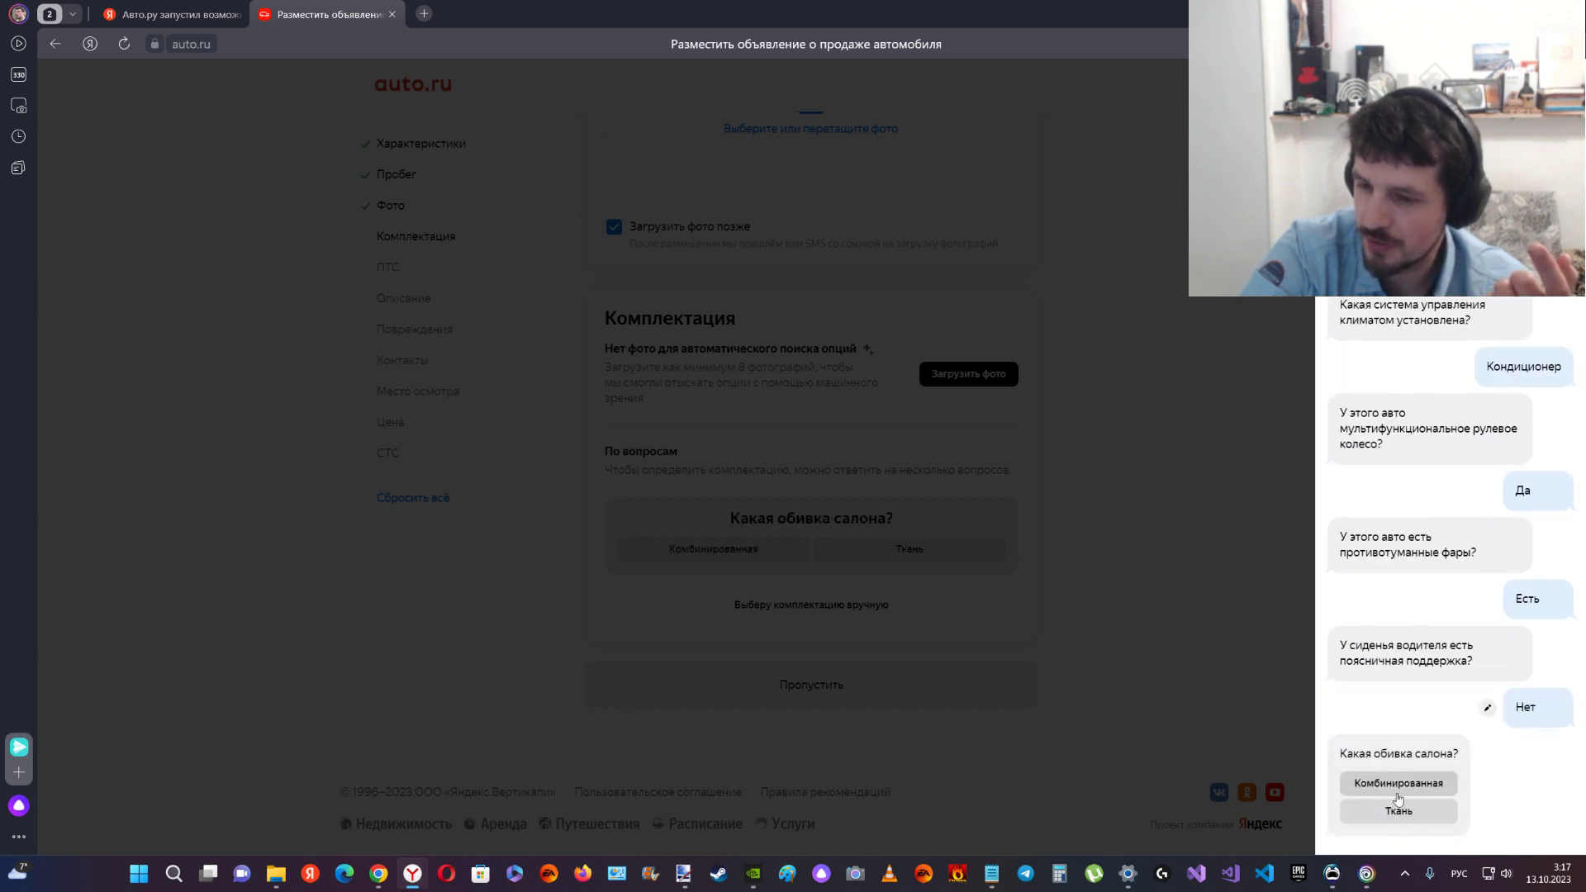
{"action": "left_click", "coordinate": [1409, 811]}
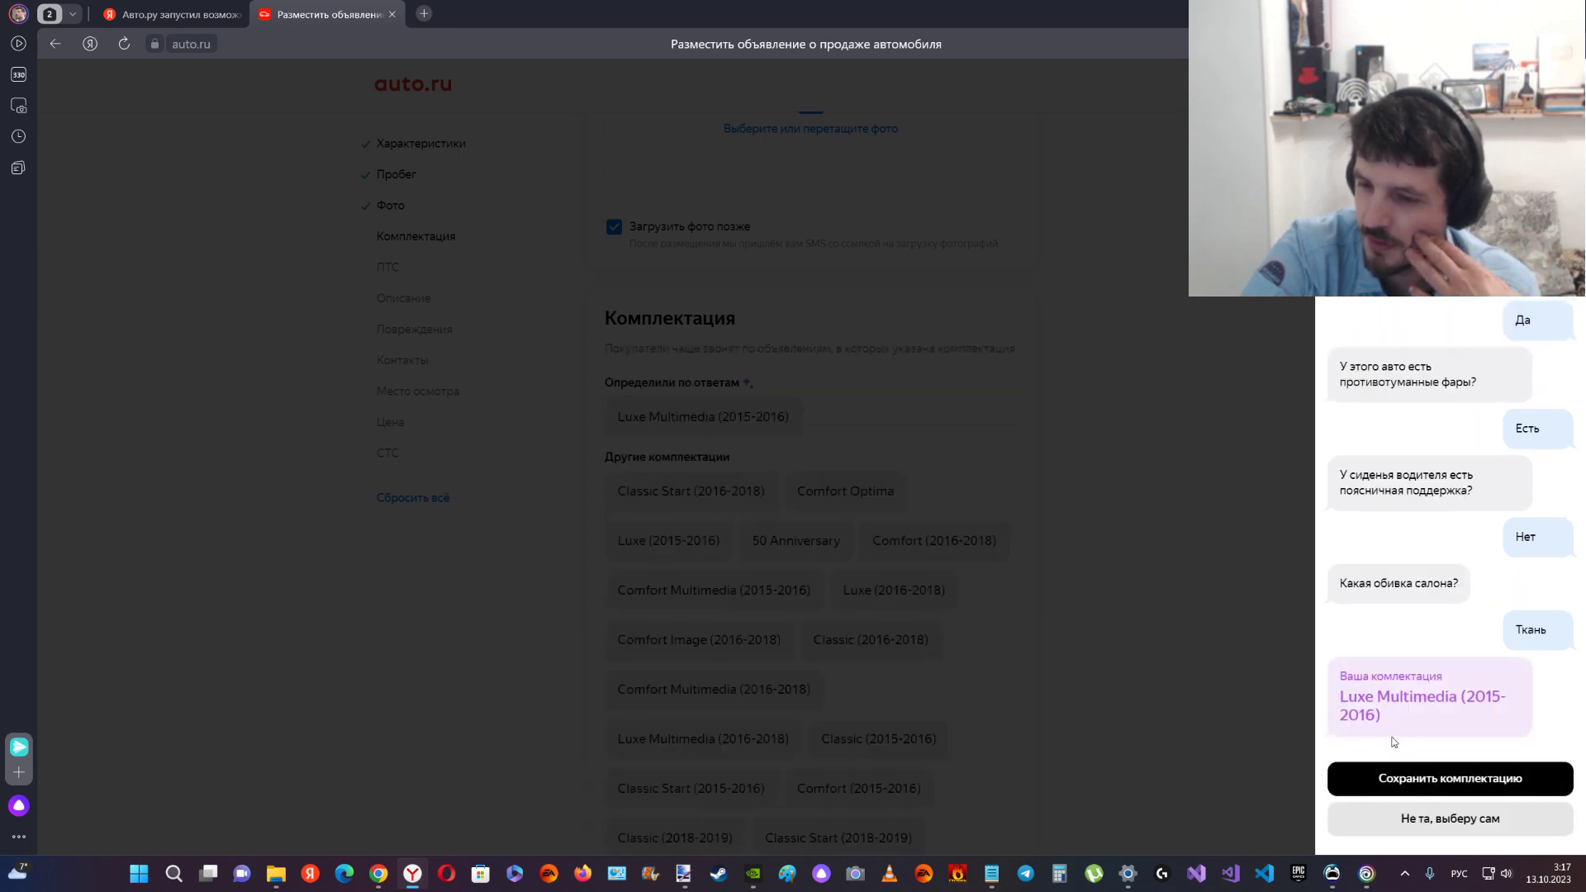
- Save the suggested Luxe Multimedia (2015-2016) trim, look over the other trims and earlier sections, and continue to the ПТС section
{"action": "left_click", "coordinate": [1415, 786]}
{"action": "scroll", "coordinate": [1008, 657], "scroll_direction": "down", "scroll_amount": 2}
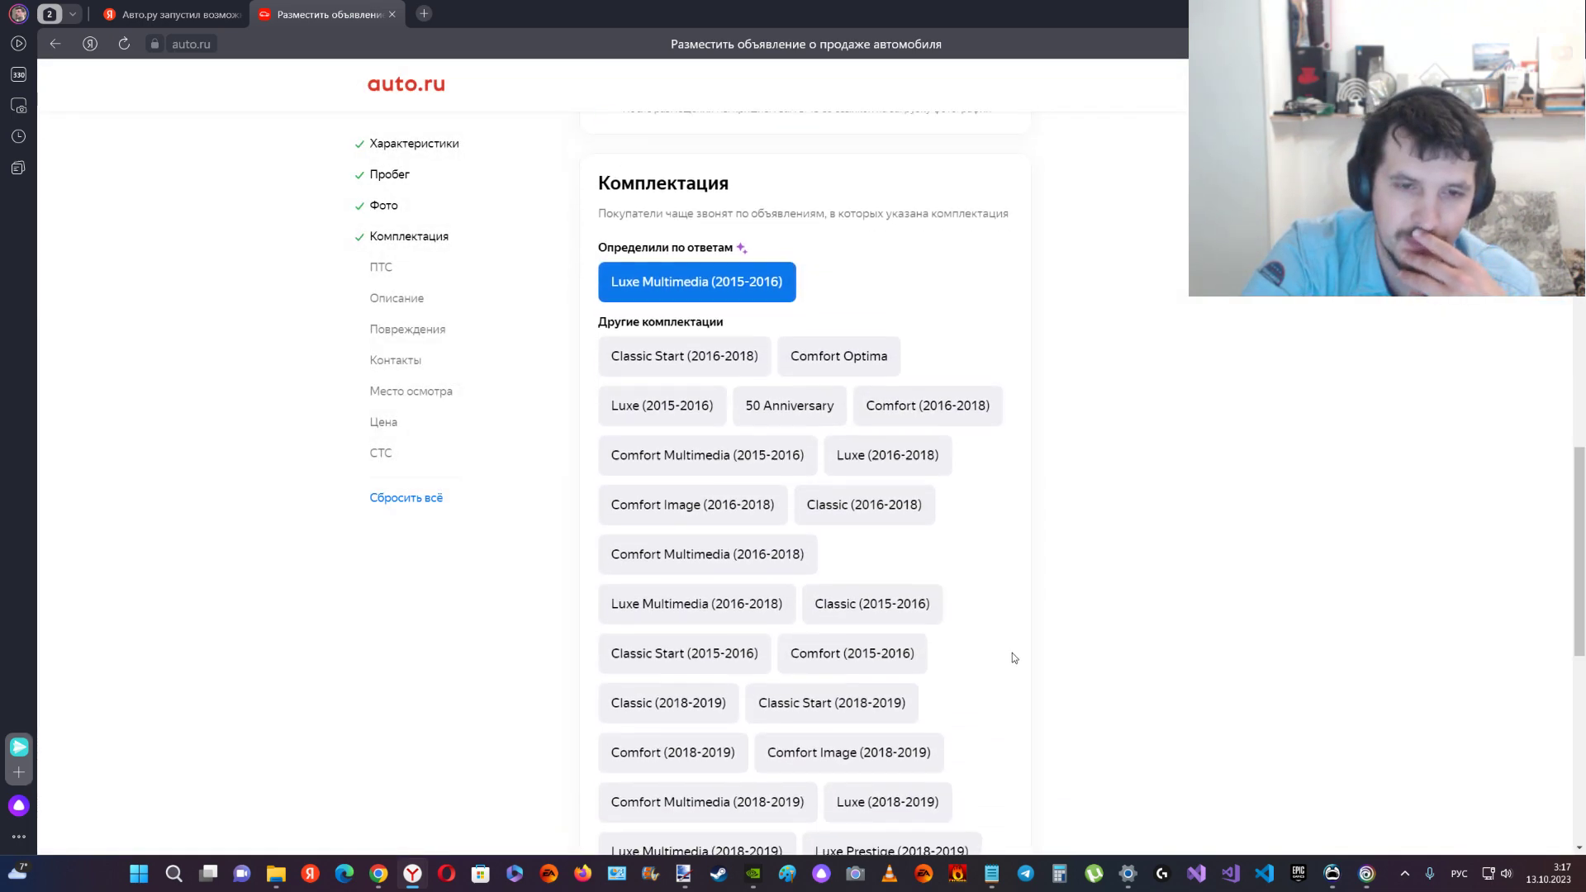
{"action": "scroll", "coordinate": [1013, 657], "scroll_direction": "down", "scroll_amount": 8}
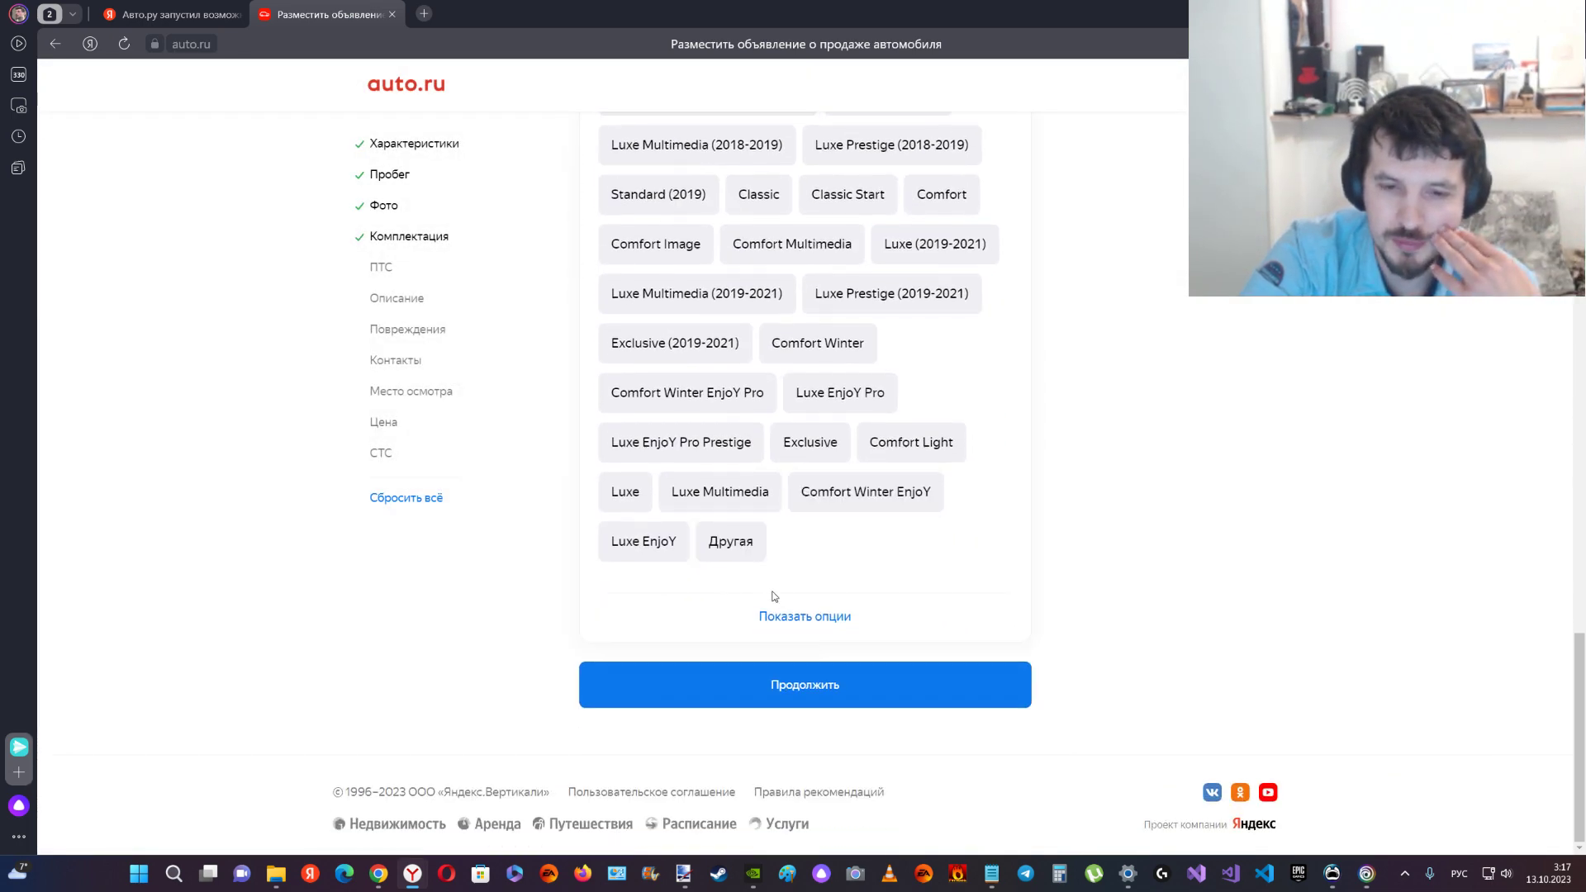
{"action": "scroll", "coordinate": [813, 599], "scroll_direction": "up", "scroll_amount": 15}
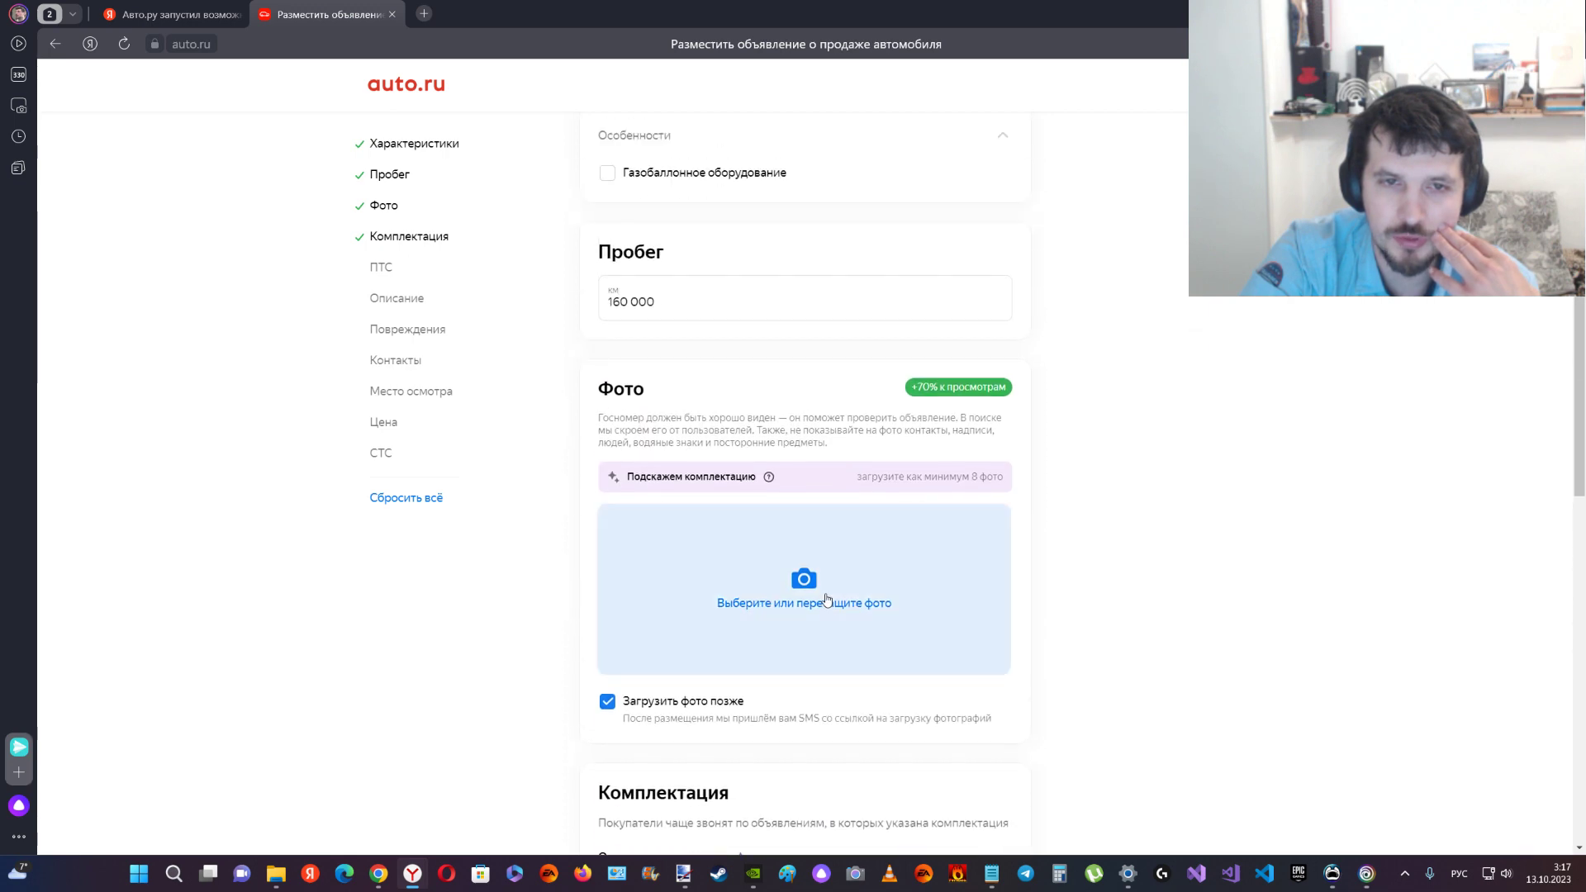
{"action": "scroll", "coordinate": [826, 601], "scroll_direction": "down", "scroll_amount": 15}
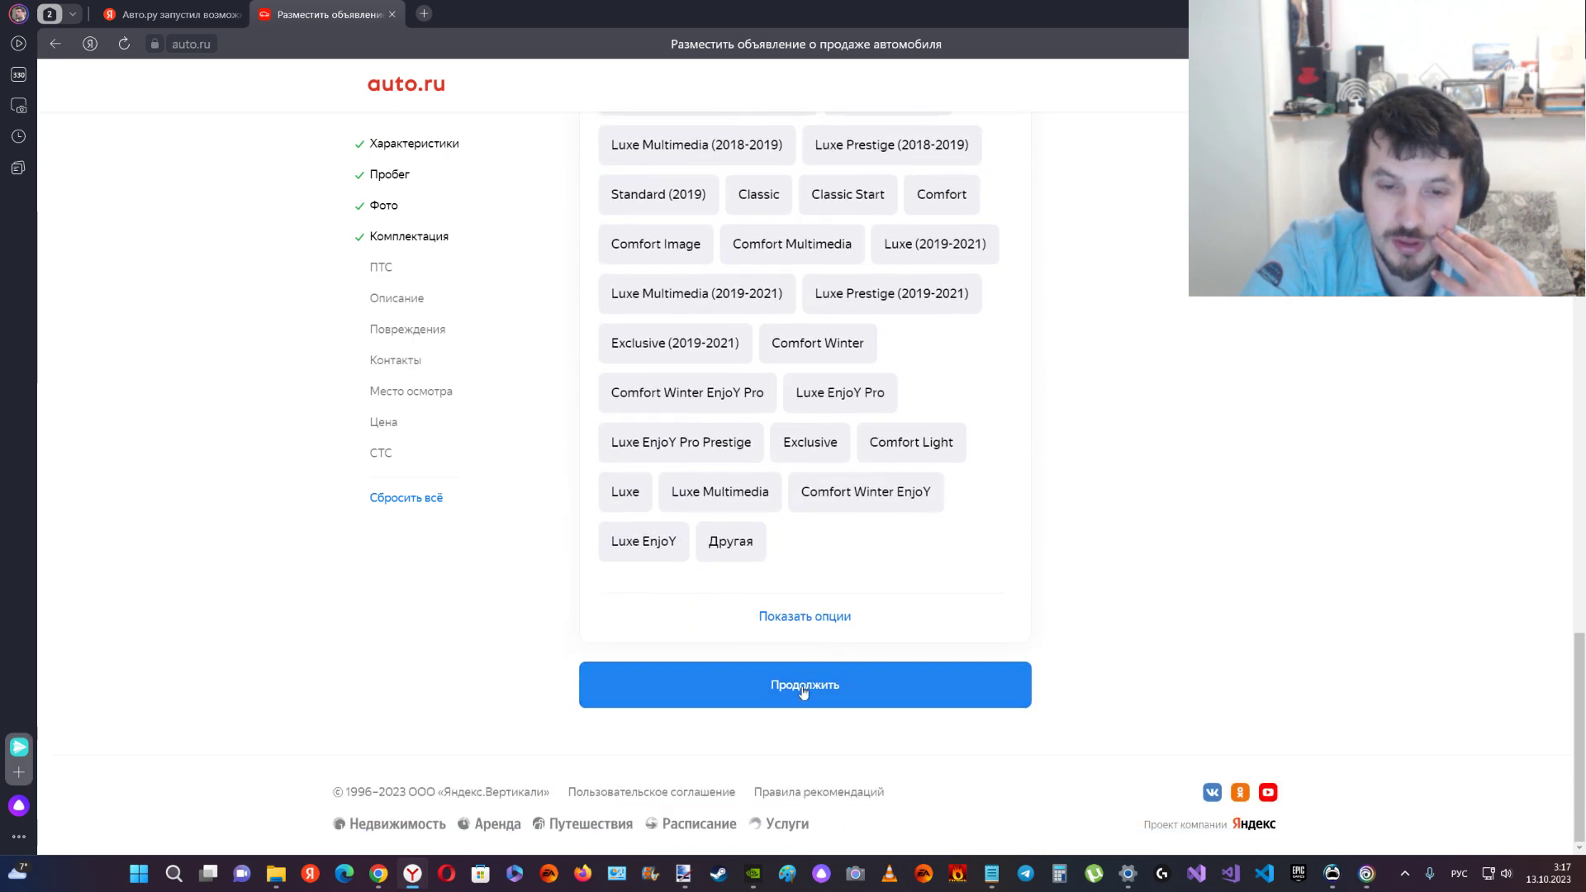
{"action": "left_click", "coordinate": [804, 688]}
- Set the car's purchase date to Сентябрь 2018 in the ПТС section and try to continue
{"action": "scroll", "coordinate": [867, 644], "scroll_direction": "down", "scroll_amount": 1}
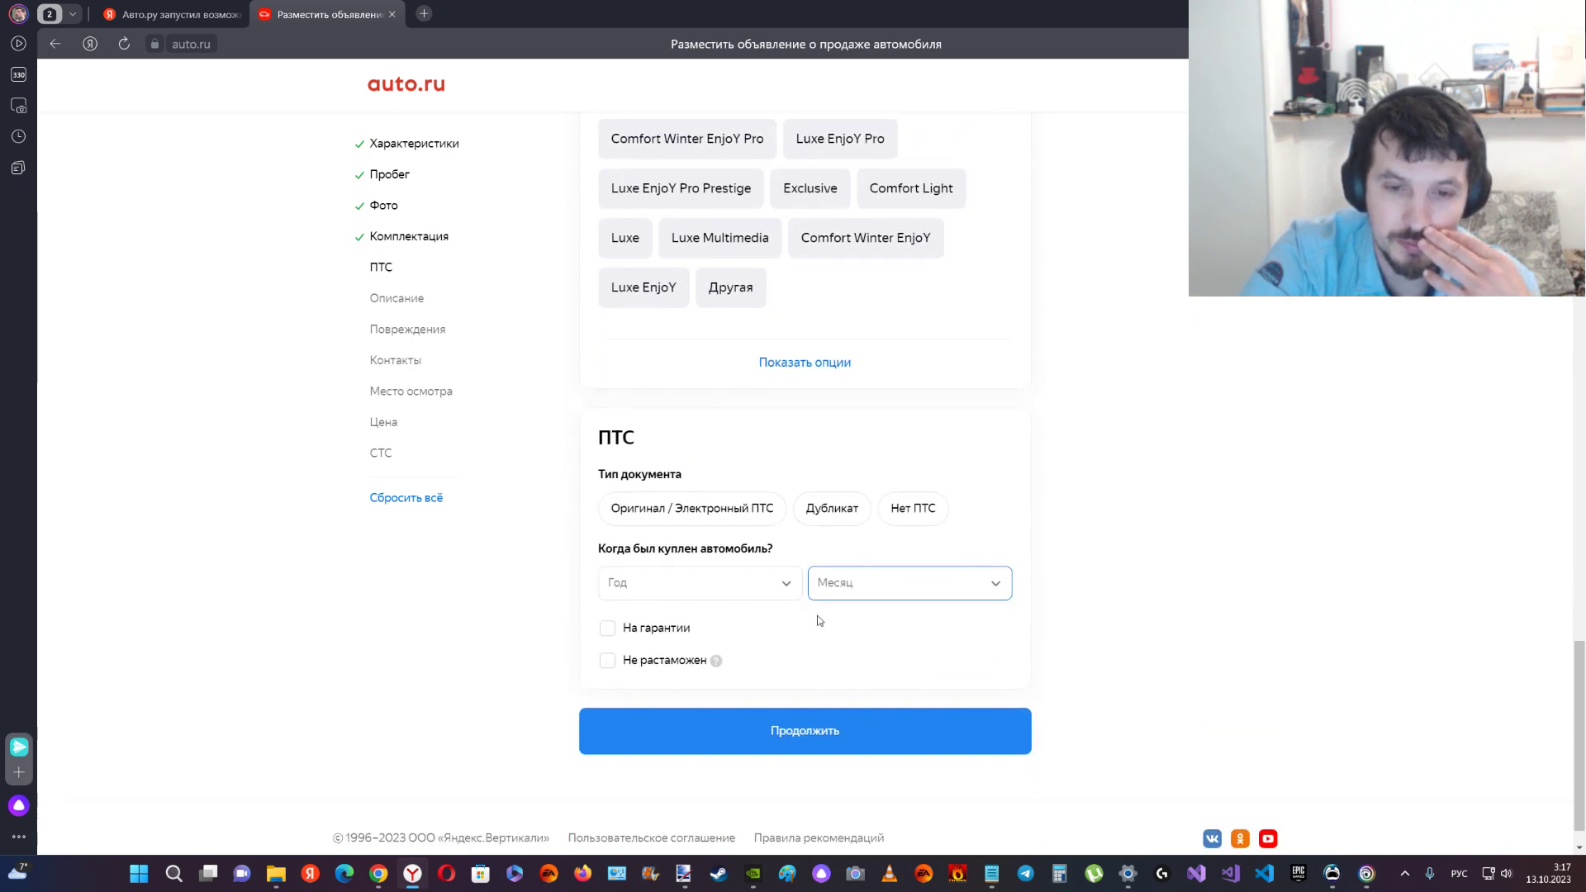
{"action": "left_click", "coordinate": [757, 585]}
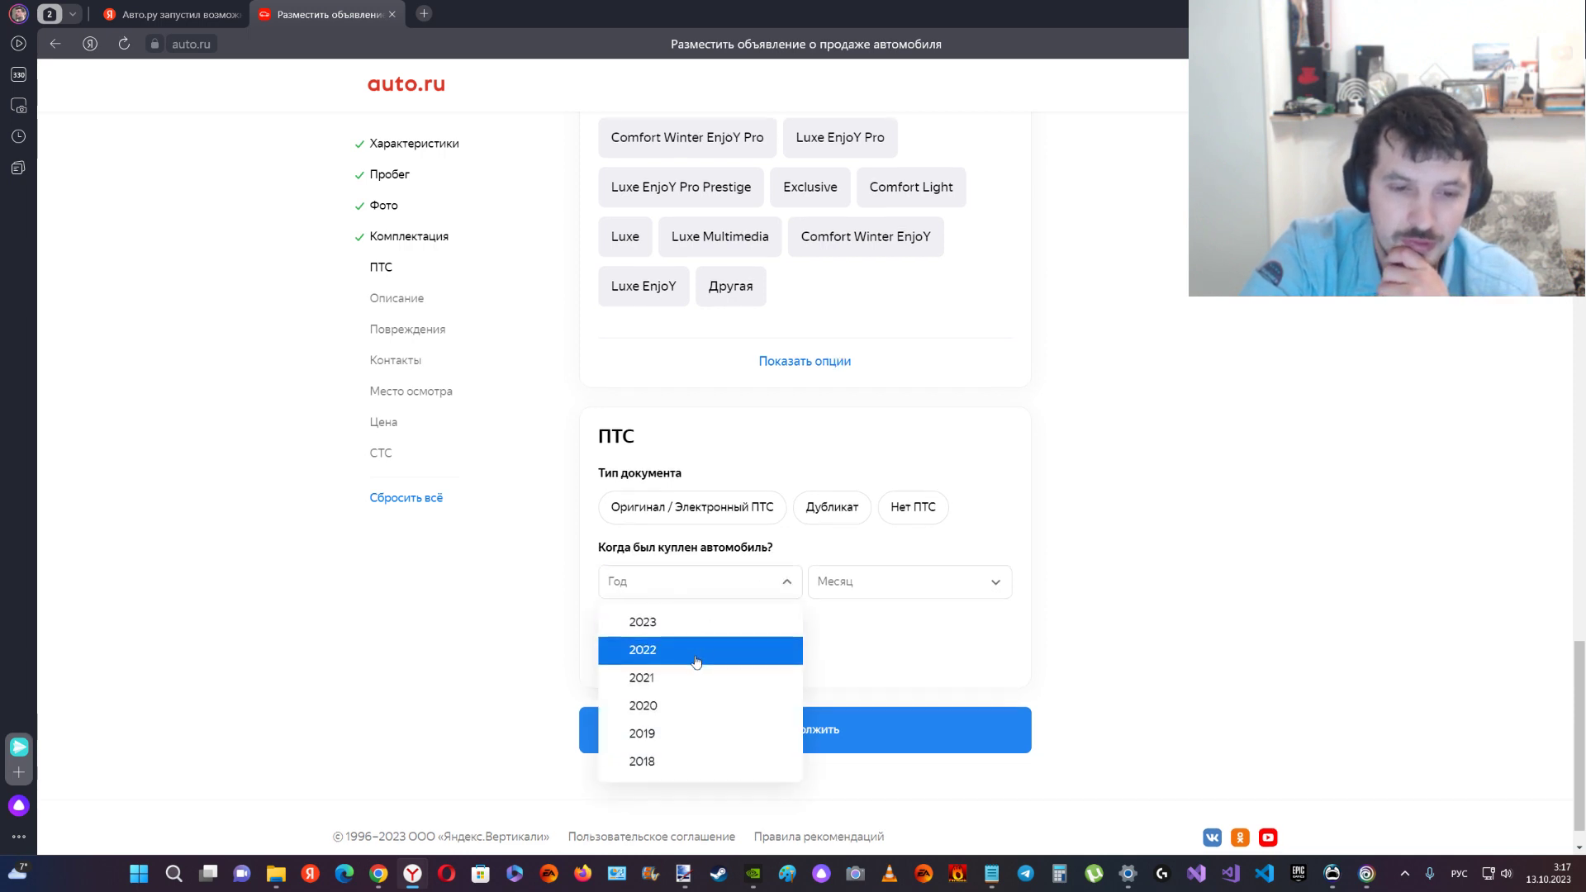
{"action": "scroll", "coordinate": [685, 677], "scroll_direction": "down", "scroll_amount": 1}
{"action": "left_click", "coordinate": [678, 715]}
{"action": "left_click", "coordinate": [860, 555]}
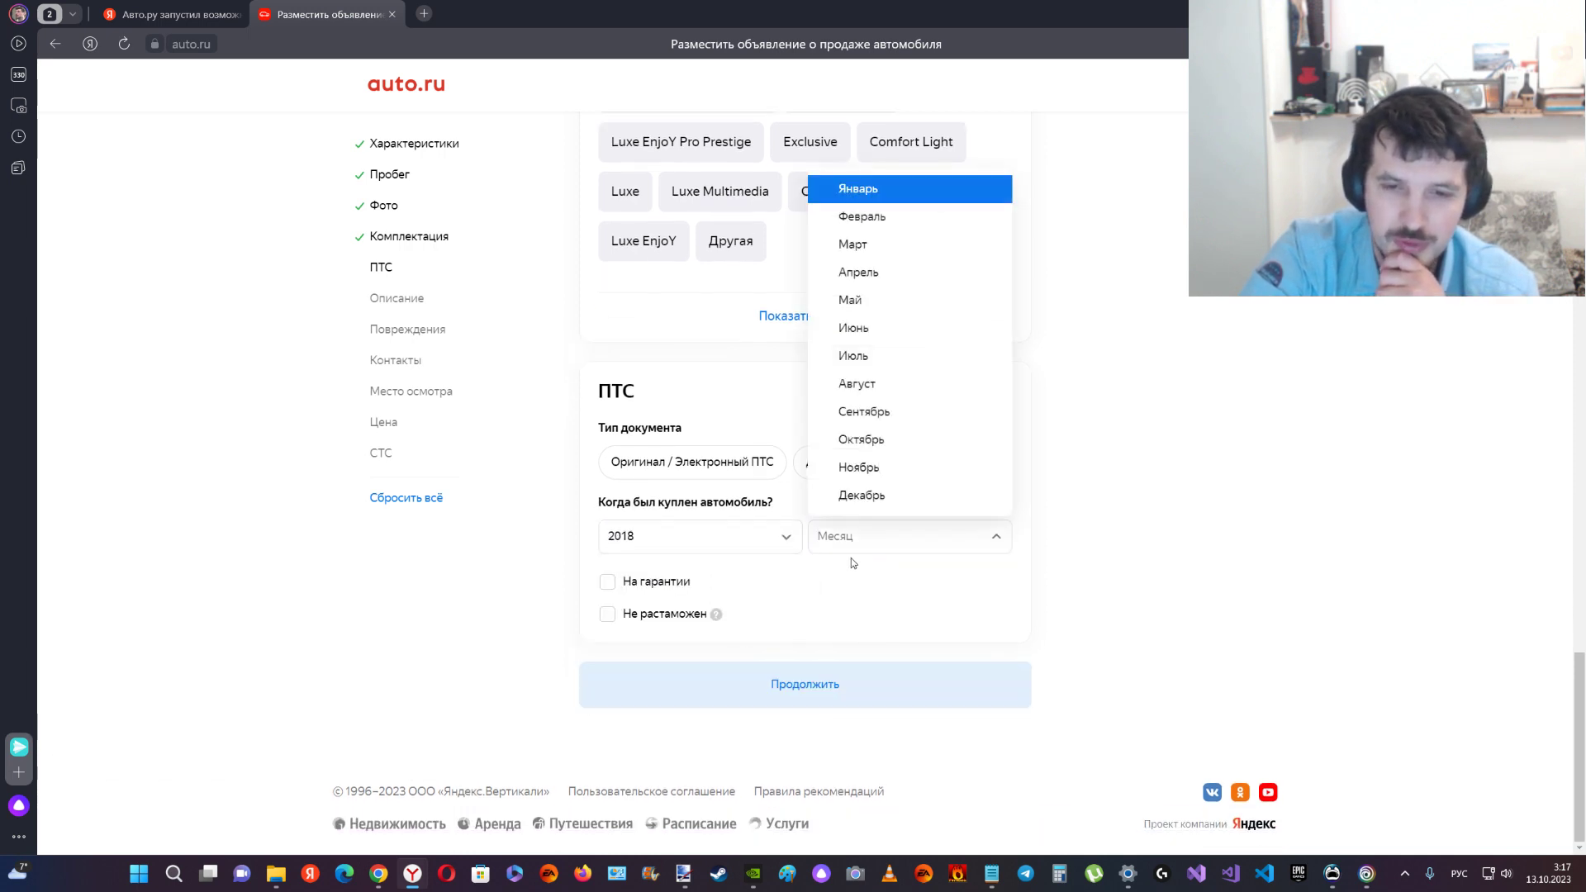
{"action": "left_click", "coordinate": [865, 412]}
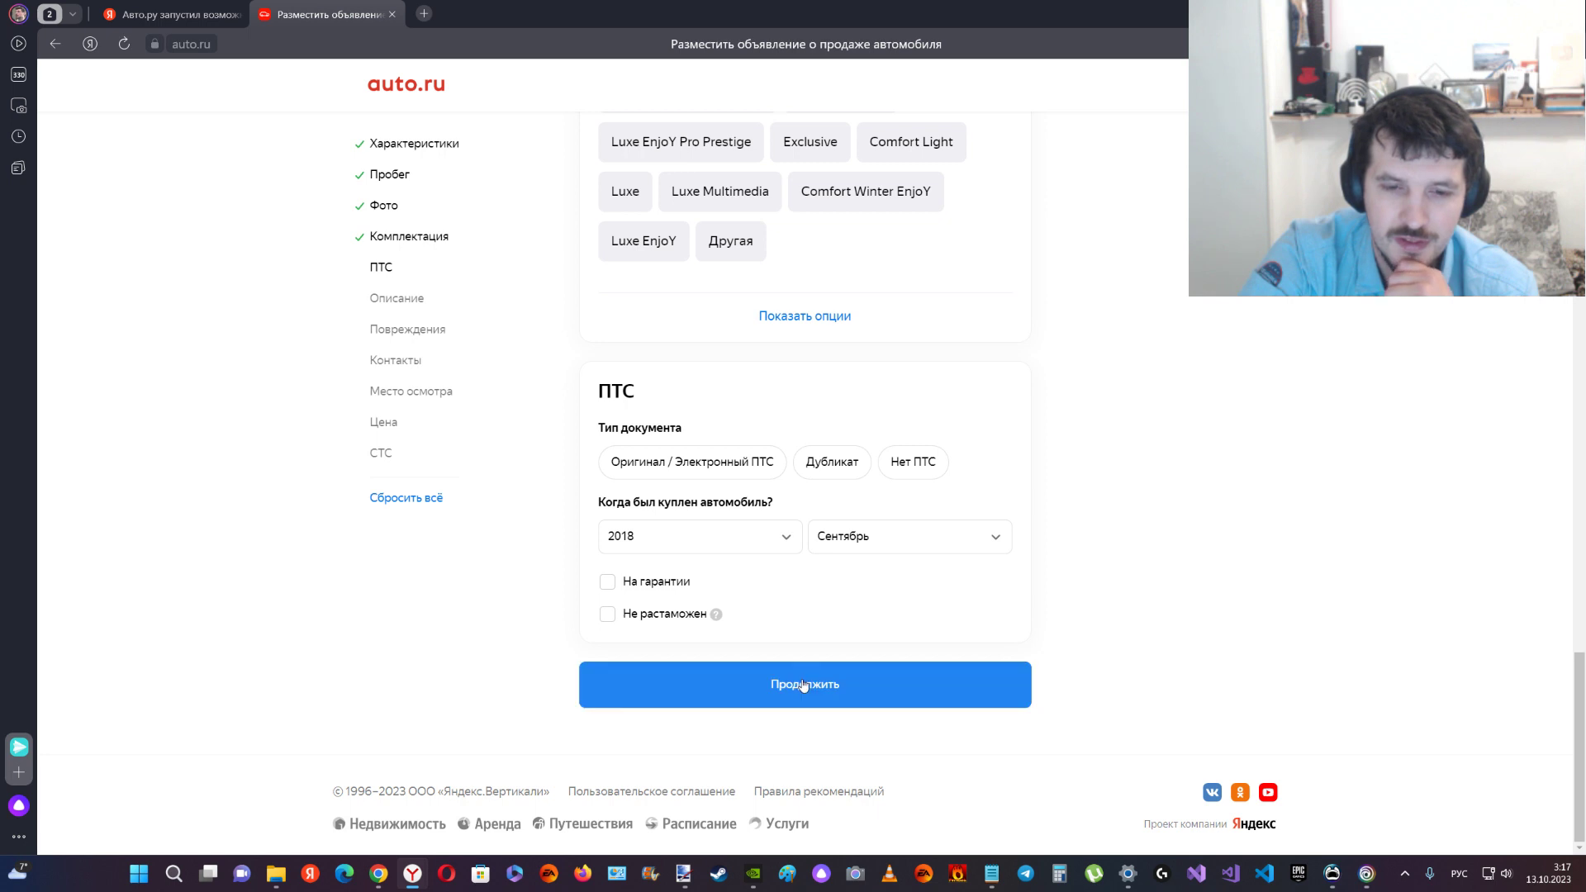
{"action": "left_click", "coordinate": [810, 683]}
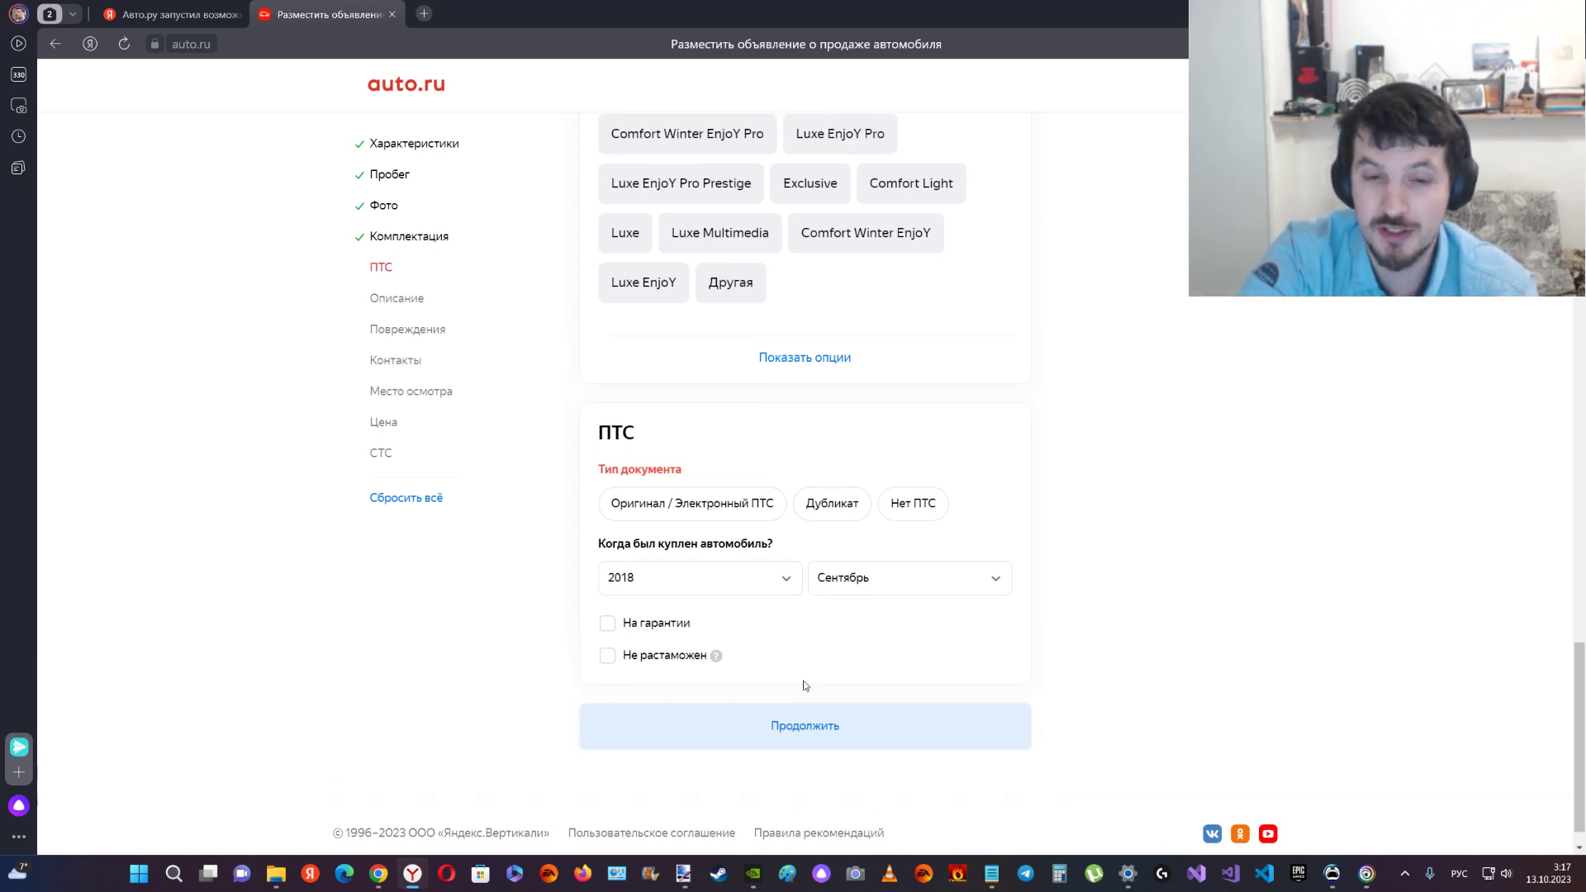
- Choose Оригинал / Электронный ПТС as the document type and Третий as the owner, and continue to the description section
{"action": "left_click", "coordinate": [698, 585]}
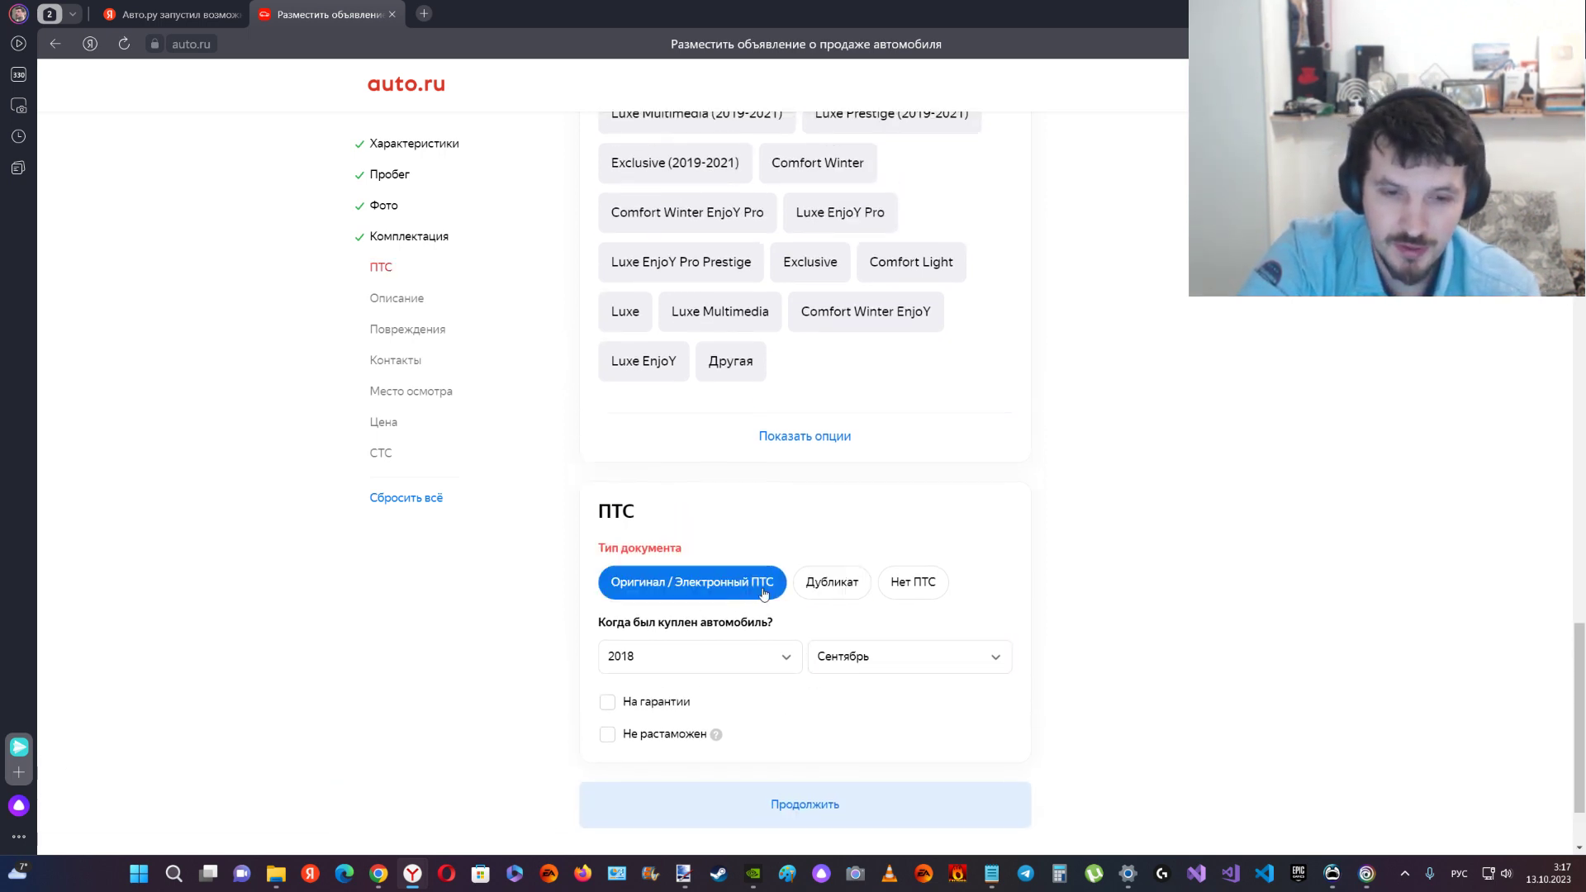
{"action": "scroll", "coordinate": [843, 723], "scroll_direction": "down", "scroll_amount": 2}
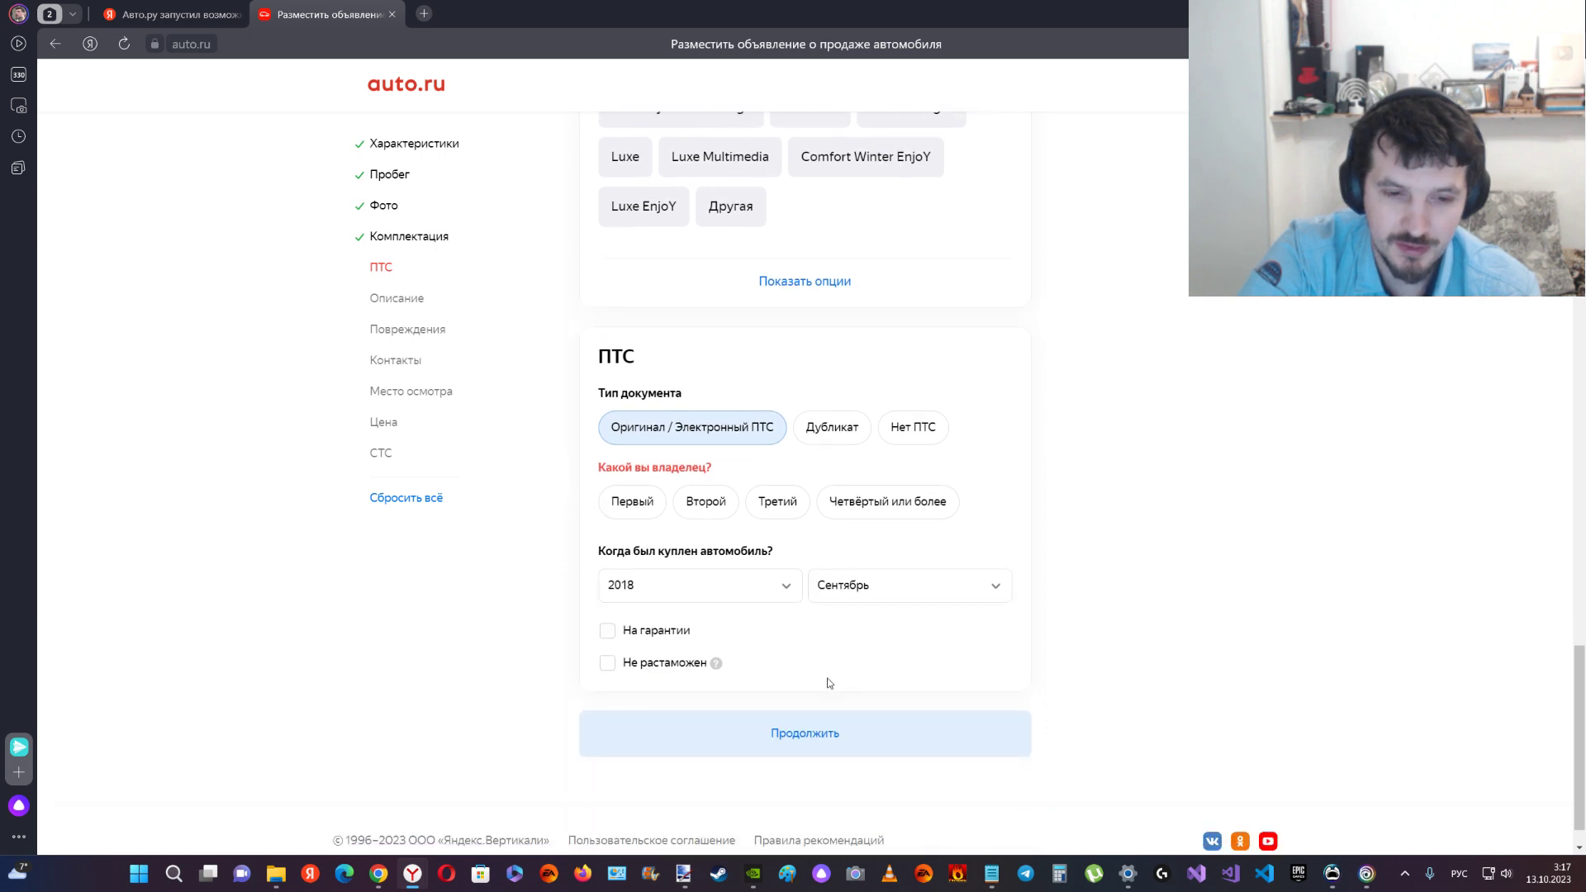
{"action": "left_click", "coordinate": [837, 743]}
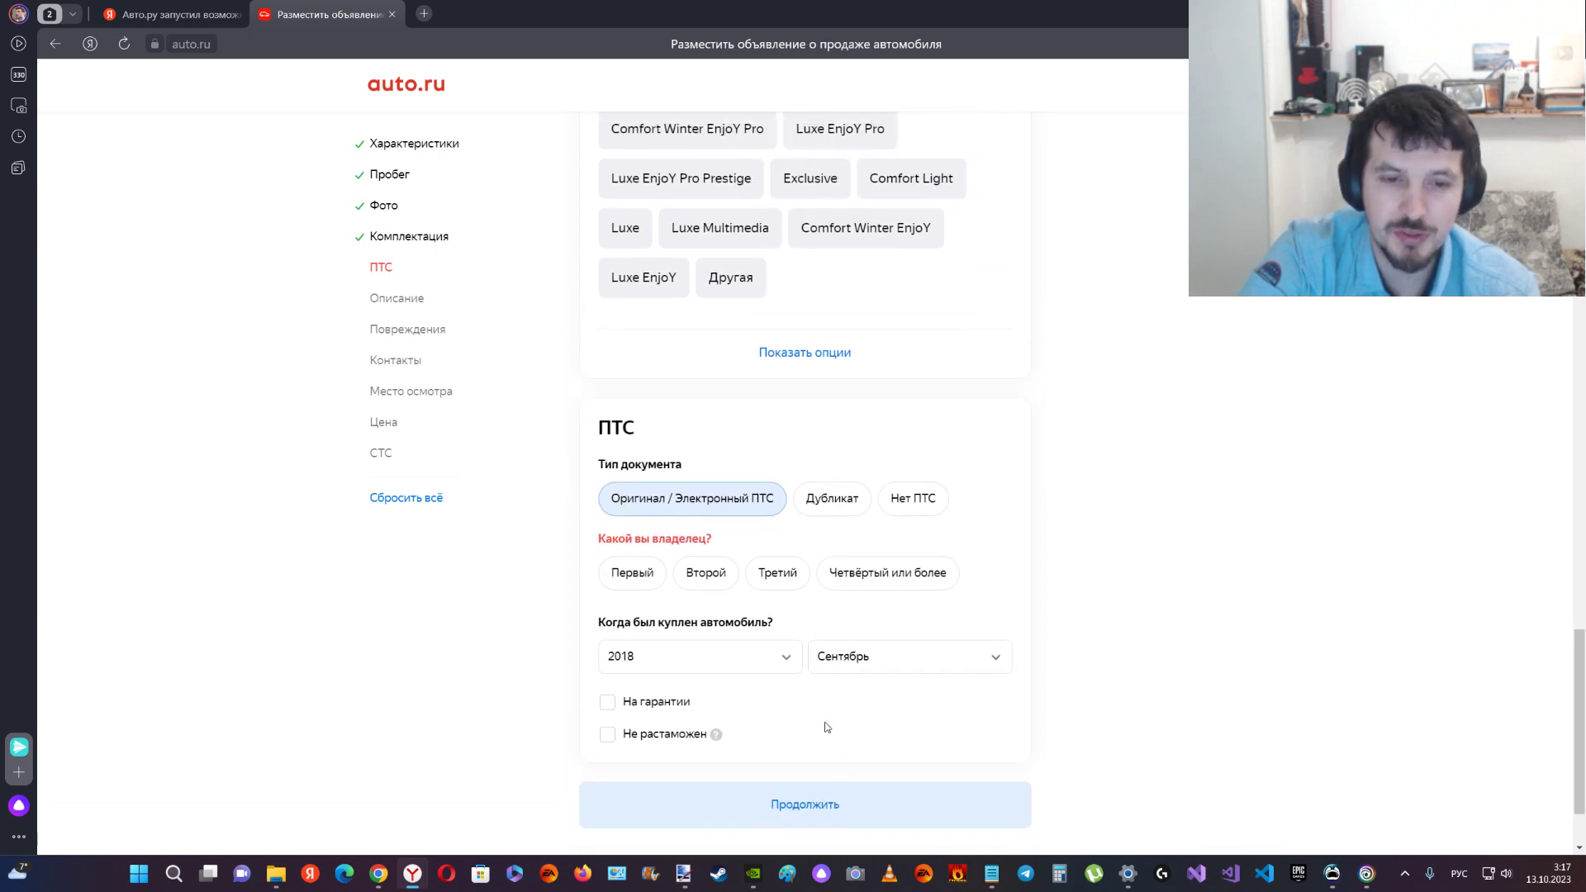
{"action": "left_click", "coordinate": [658, 583]}
{"action": "left_click", "coordinate": [691, 584]}
{"action": "left_click", "coordinate": [777, 572]}
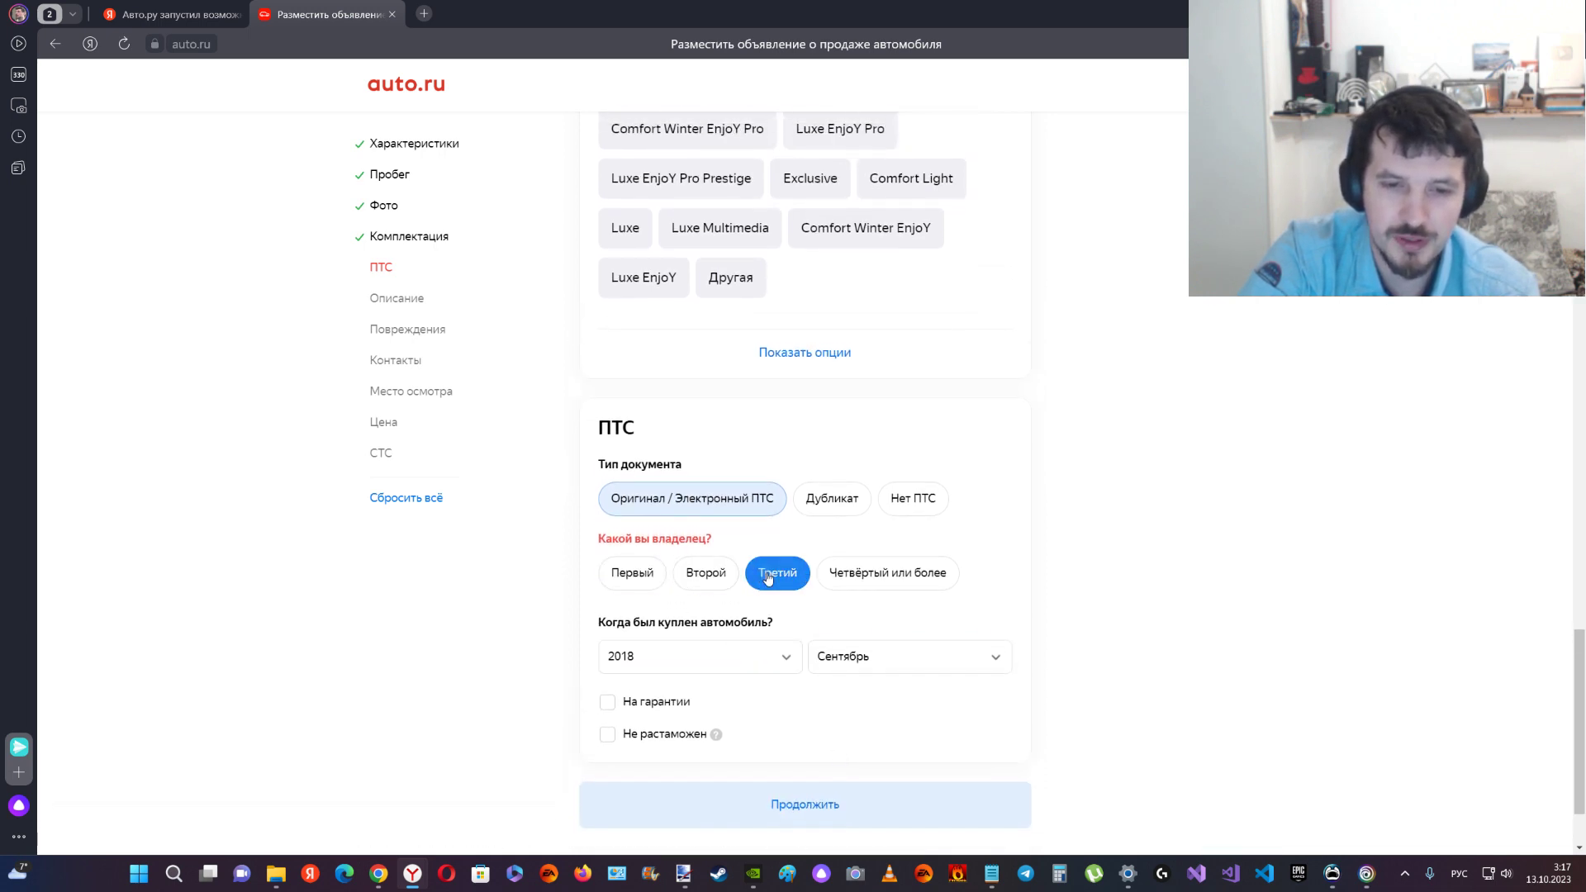
{"action": "scroll", "coordinate": [822, 752], "scroll_direction": "down", "scroll_amount": 1}
{"action": "left_click", "coordinate": [829, 739]}
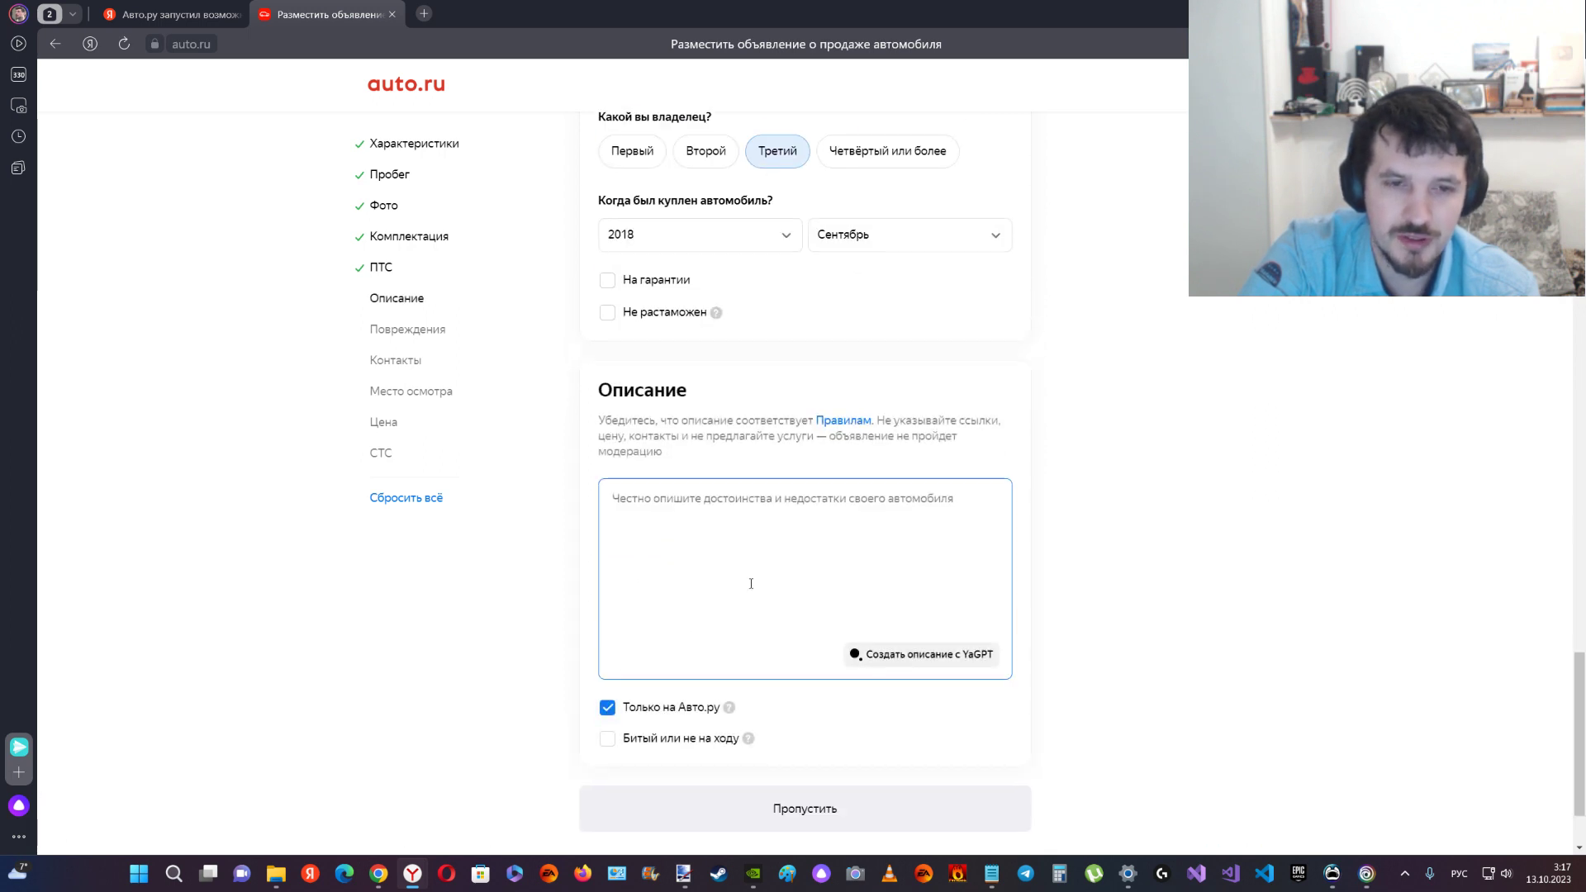
- Generate the listing description with YaGPT and highlight the mention of ABS in the text
{"action": "left_click", "coordinate": [930, 655]}
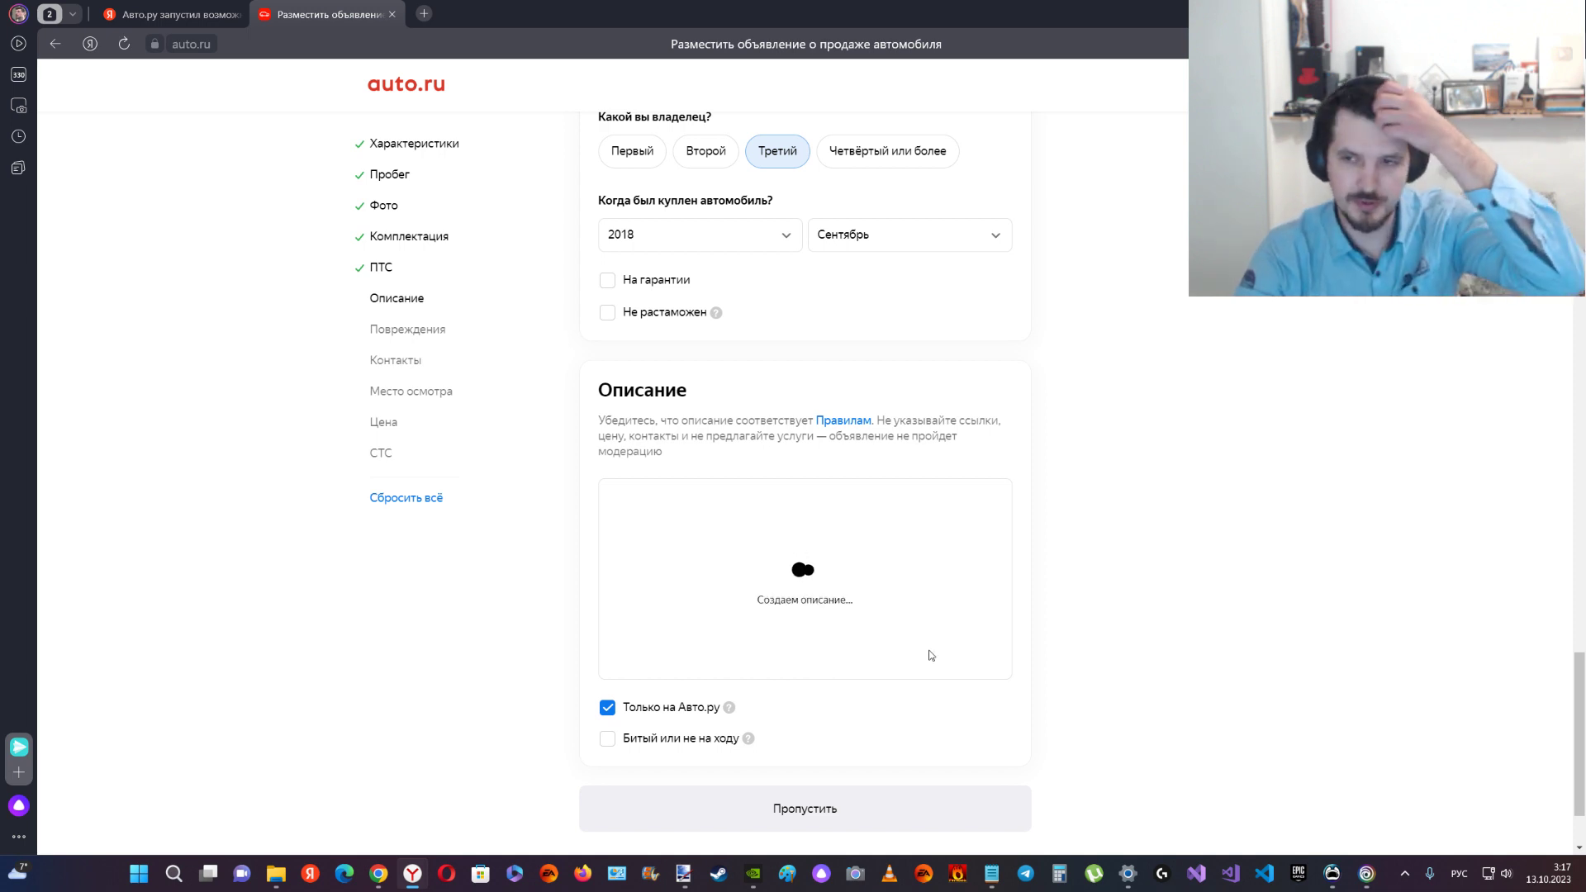
{"action": "scroll", "coordinate": [917, 645], "scroll_direction": "down", "scroll_amount": 1}
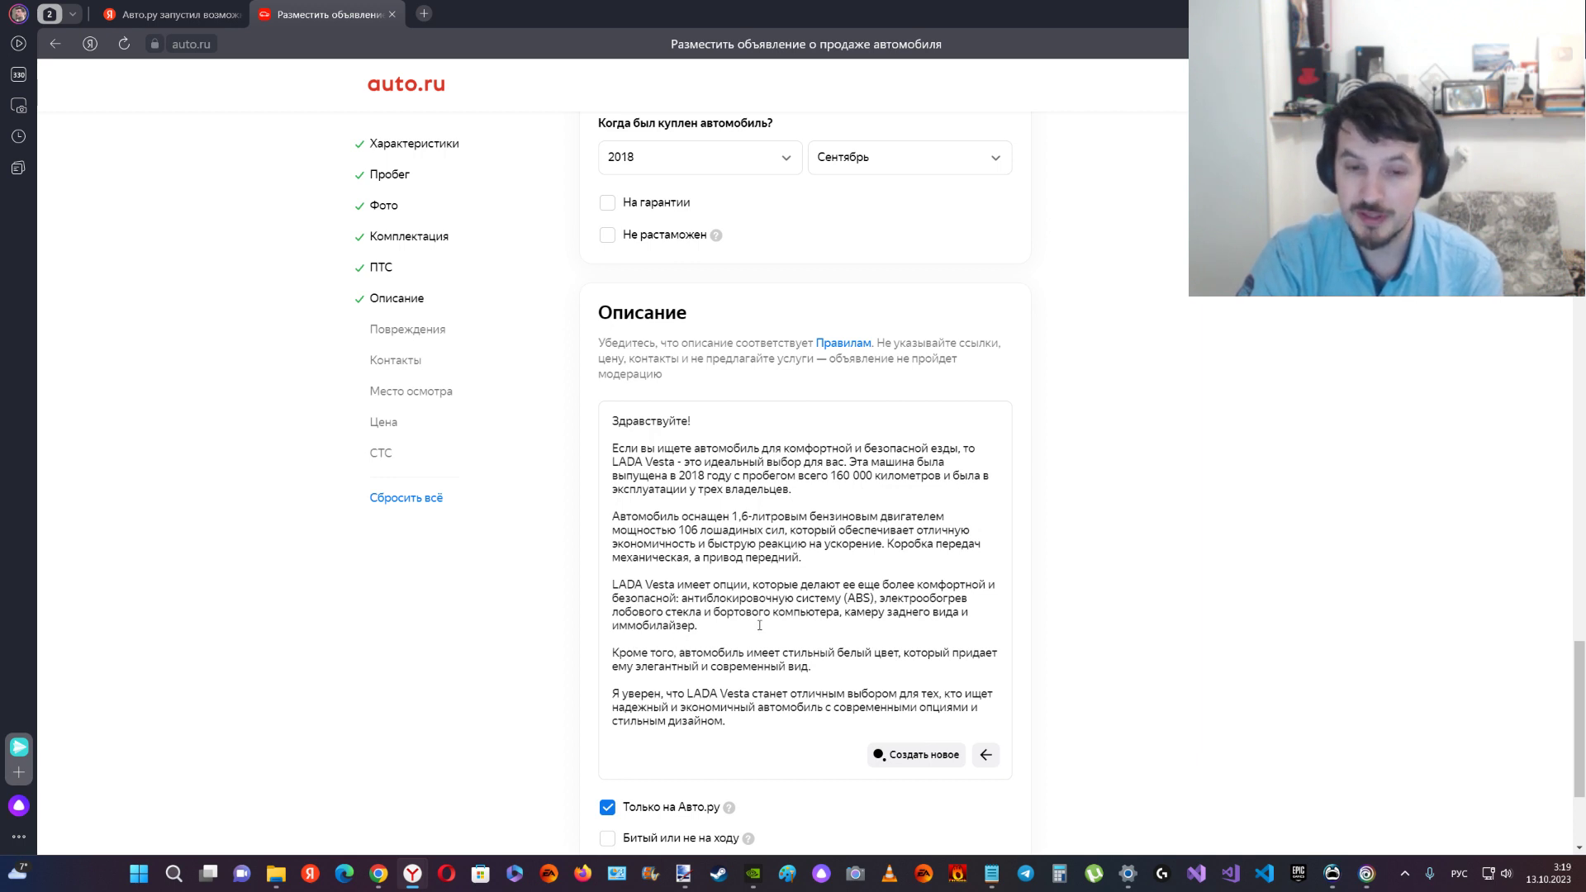
{"action": "mouse_move", "coordinate": [846, 600]}
{"action": "left_mouse_down"}
{"action": "mouse_move", "coordinate": [872, 602]}
{"action": "mouse_move", "coordinate": [843, 613]}
{"action": "mouse_move", "coordinate": [858, 604]}
{"action": "left_mouse_up"}
{"action": "double_click", "coordinate": [859, 599]}
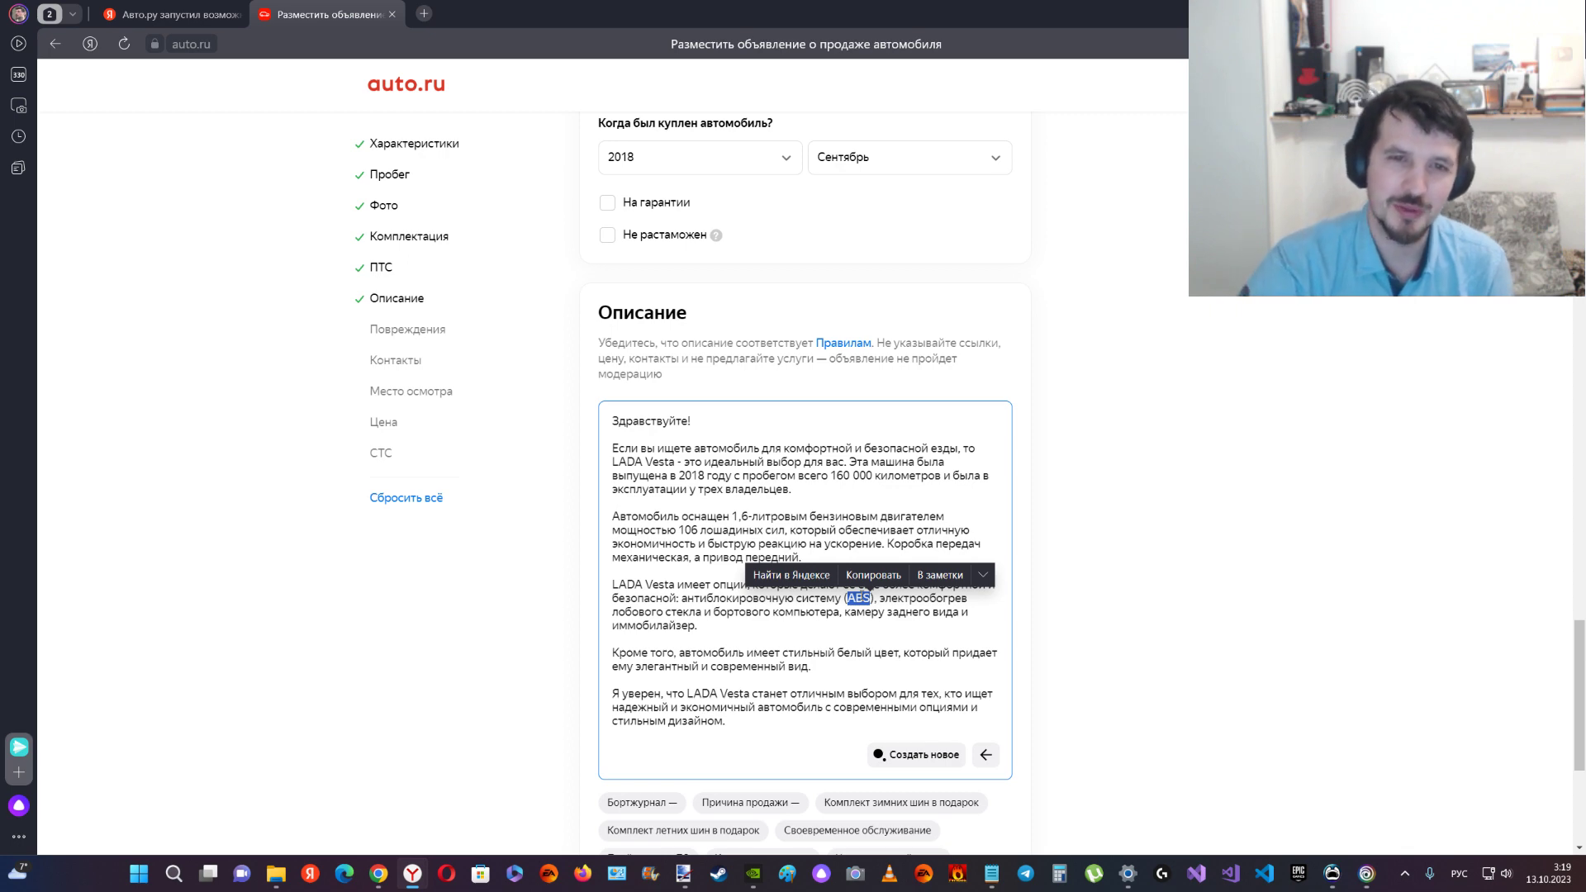
- Examine the generated description, the suggested phrases below it and the ПТС answers above it
{"action": "scroll", "coordinate": [879, 592], "scroll_direction": "down", "scroll_amount": 3}
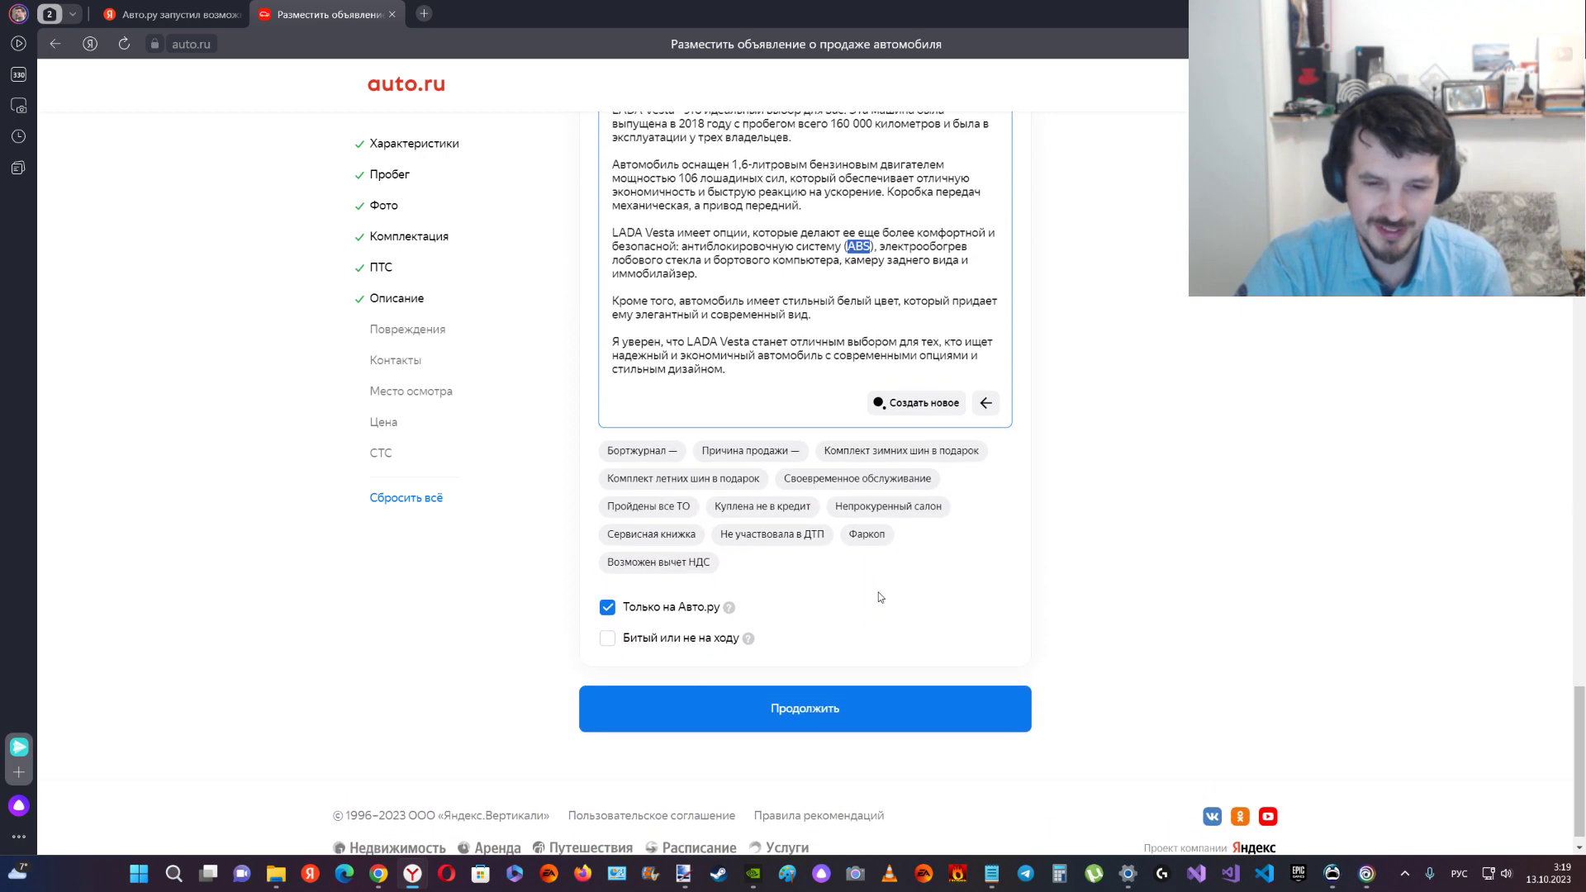
{"action": "scroll", "coordinate": [879, 591], "scroll_direction": "up", "scroll_amount": 1}
{"action": "scroll", "coordinate": [878, 592], "scroll_direction": "up", "scroll_amount": 2}
{"action": "scroll", "coordinate": [879, 591], "scroll_direction": "down", "scroll_amount": 2}
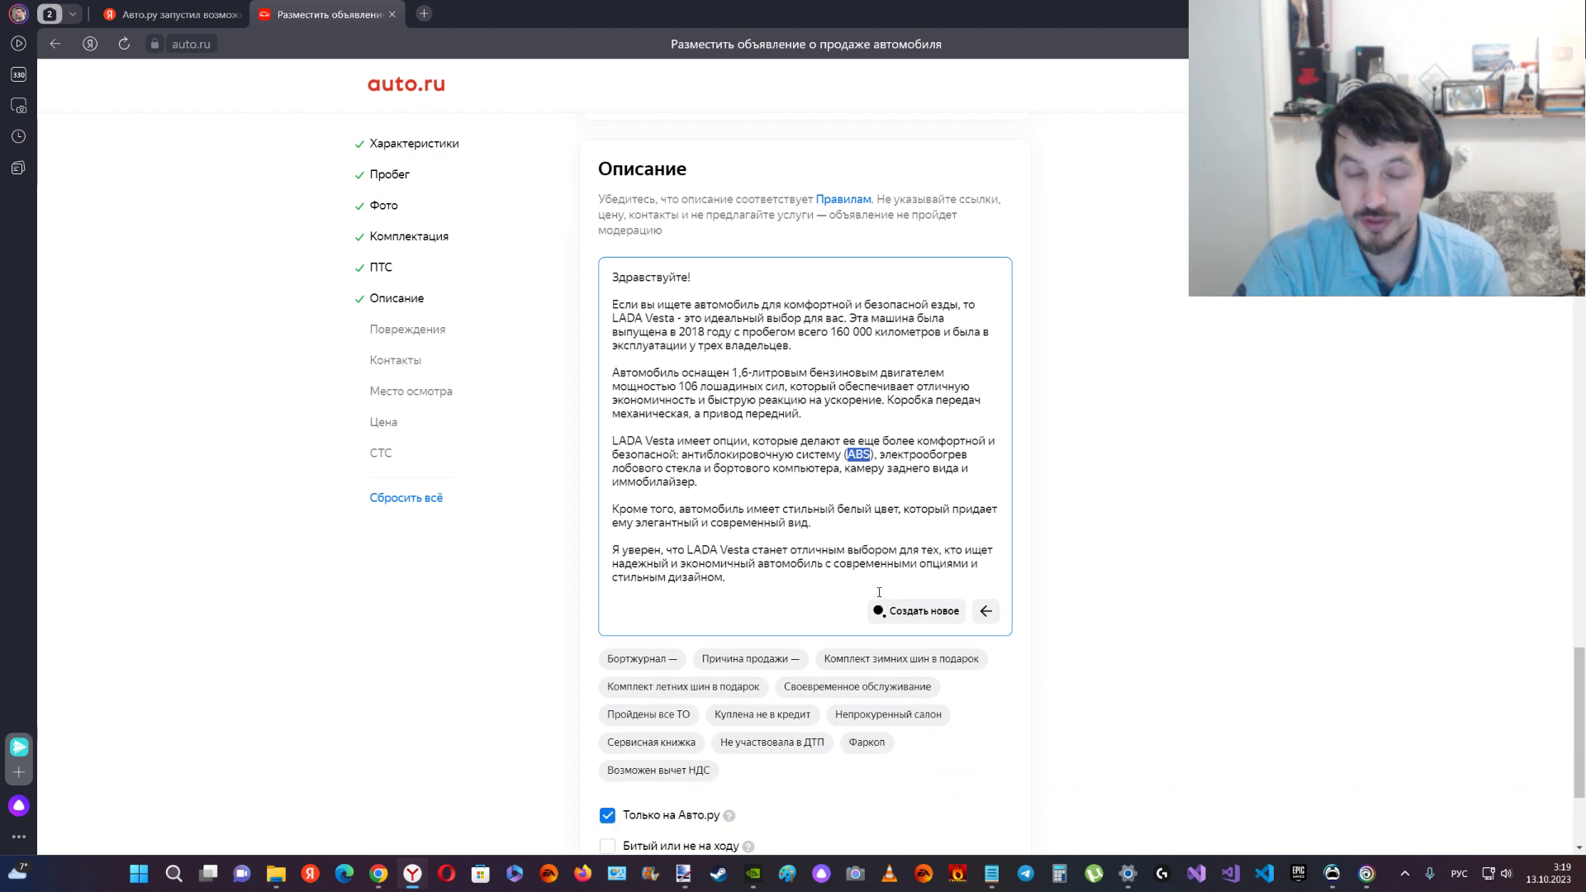
{"action": "left_click", "coordinate": [1125, 489]}
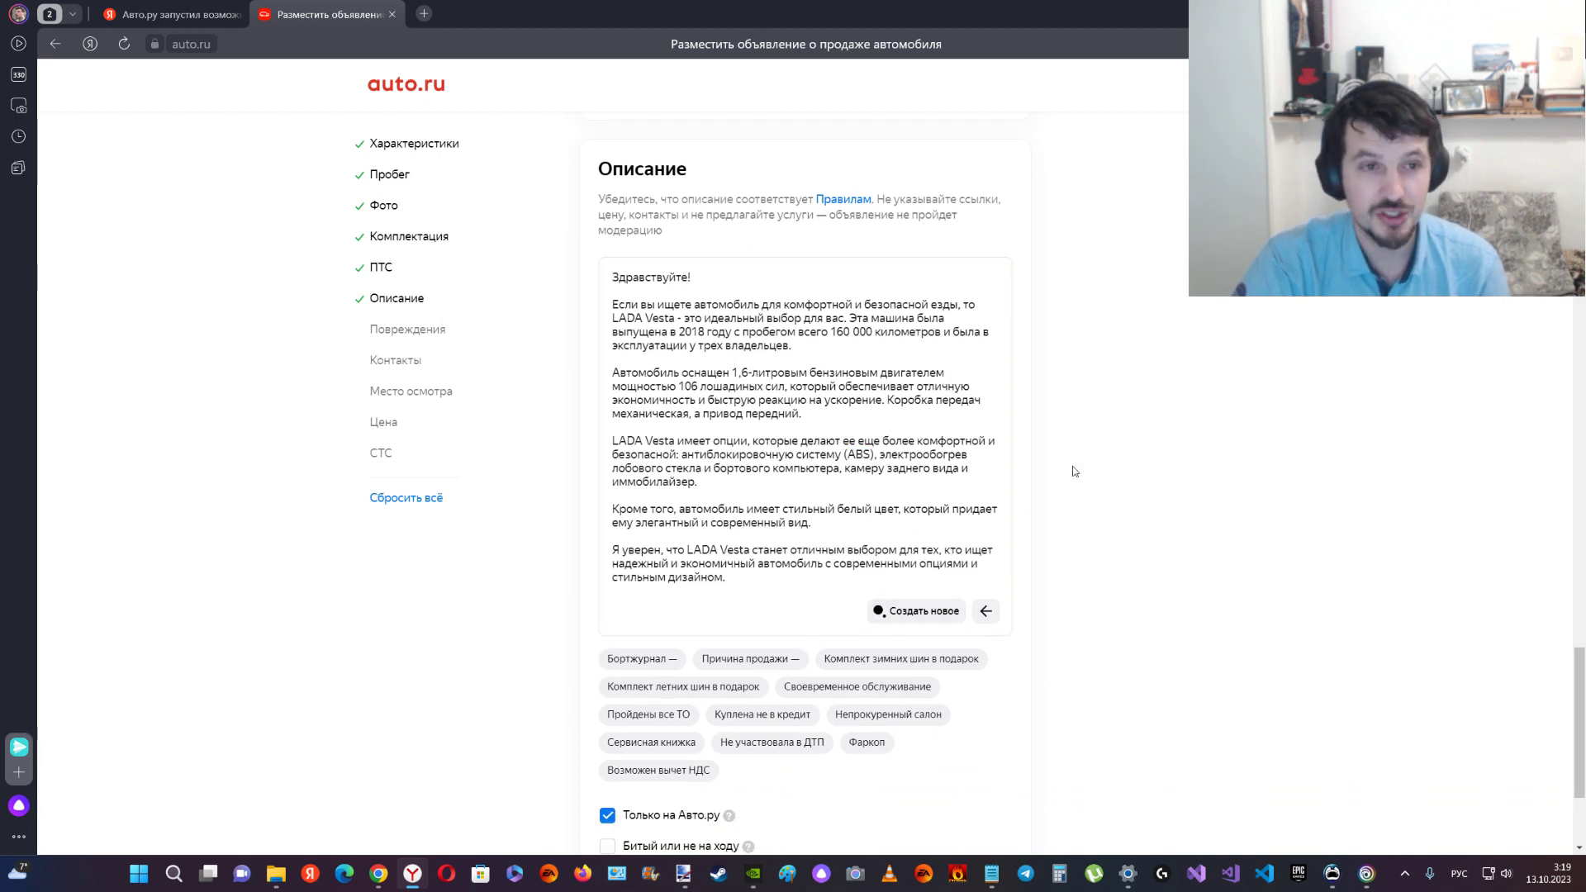
{"action": "left_click", "coordinate": [939, 550]}
{"action": "scroll", "coordinate": [949, 489], "scroll_direction": "up", "scroll_amount": 3}
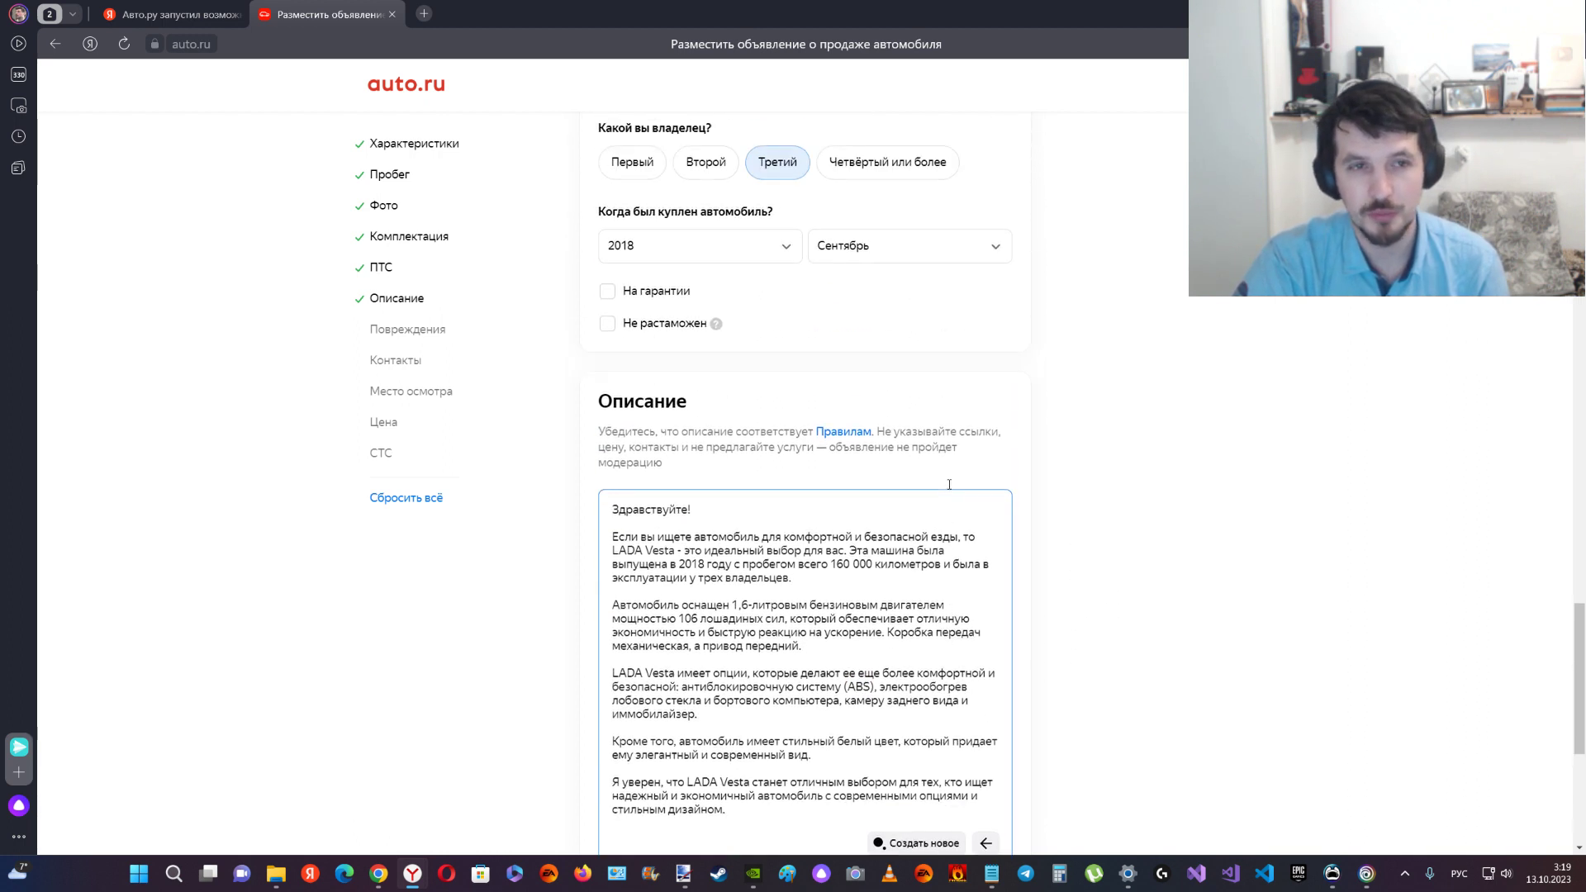
{"action": "scroll", "coordinate": [970, 498], "scroll_direction": "down", "scroll_amount": 2}
{"action": "scroll", "coordinate": [970, 498], "scroll_direction": "down", "scroll_amount": 1}
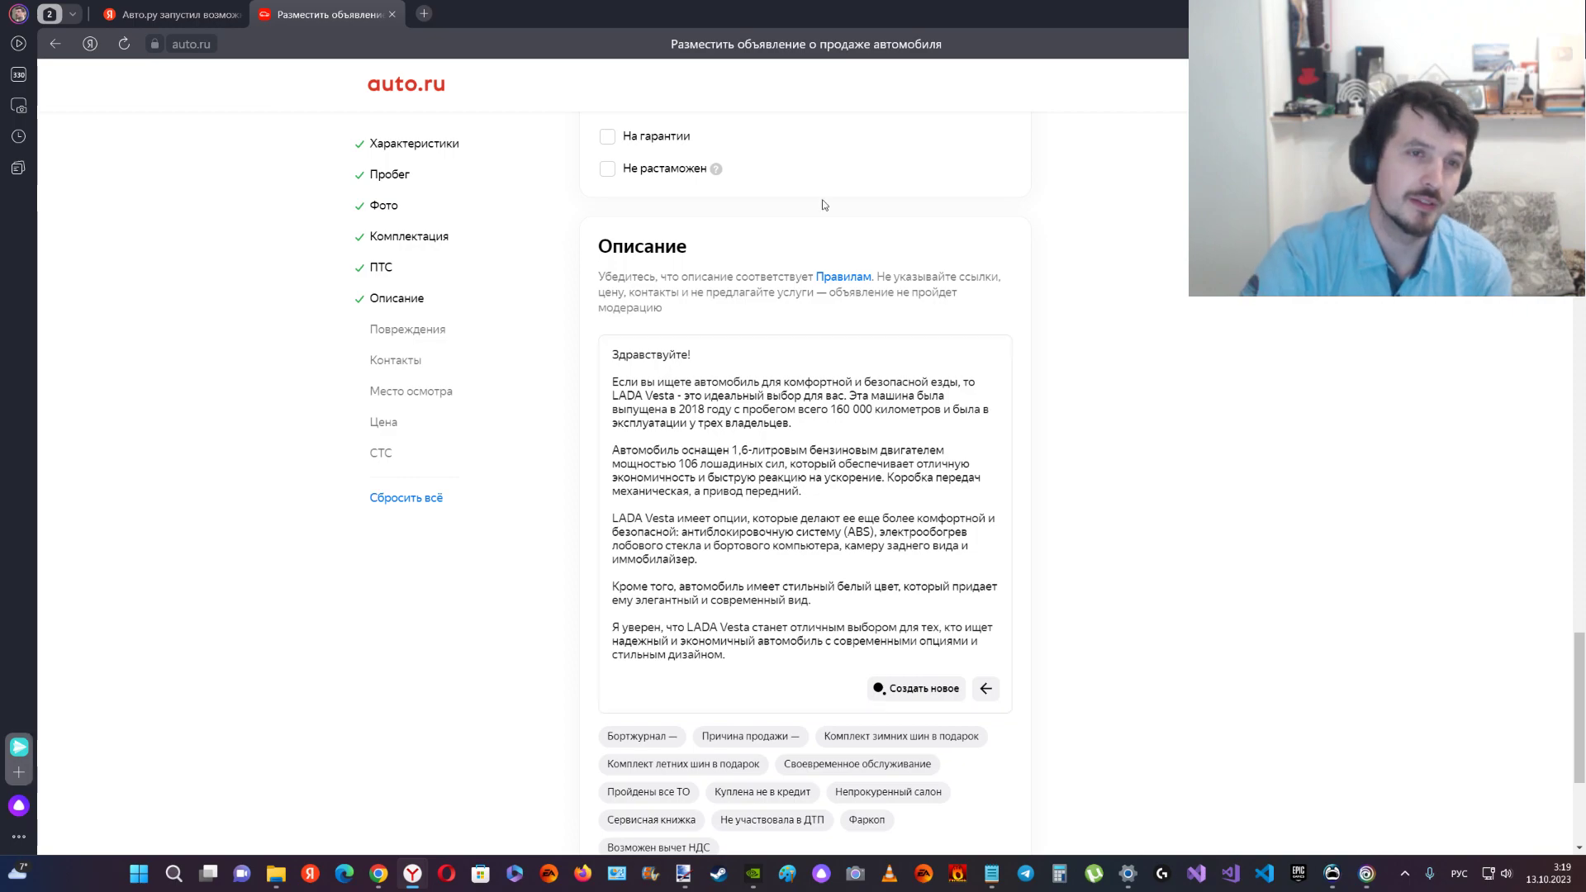
- Switch to the Yandex news article about YandexGPT on Авто.ру and look over its text and embedded demo video
{"action": "left_click", "coordinate": [169, 14]}
{"action": "scroll", "coordinate": [557, 309], "scroll_direction": "down", "scroll_amount": 20}
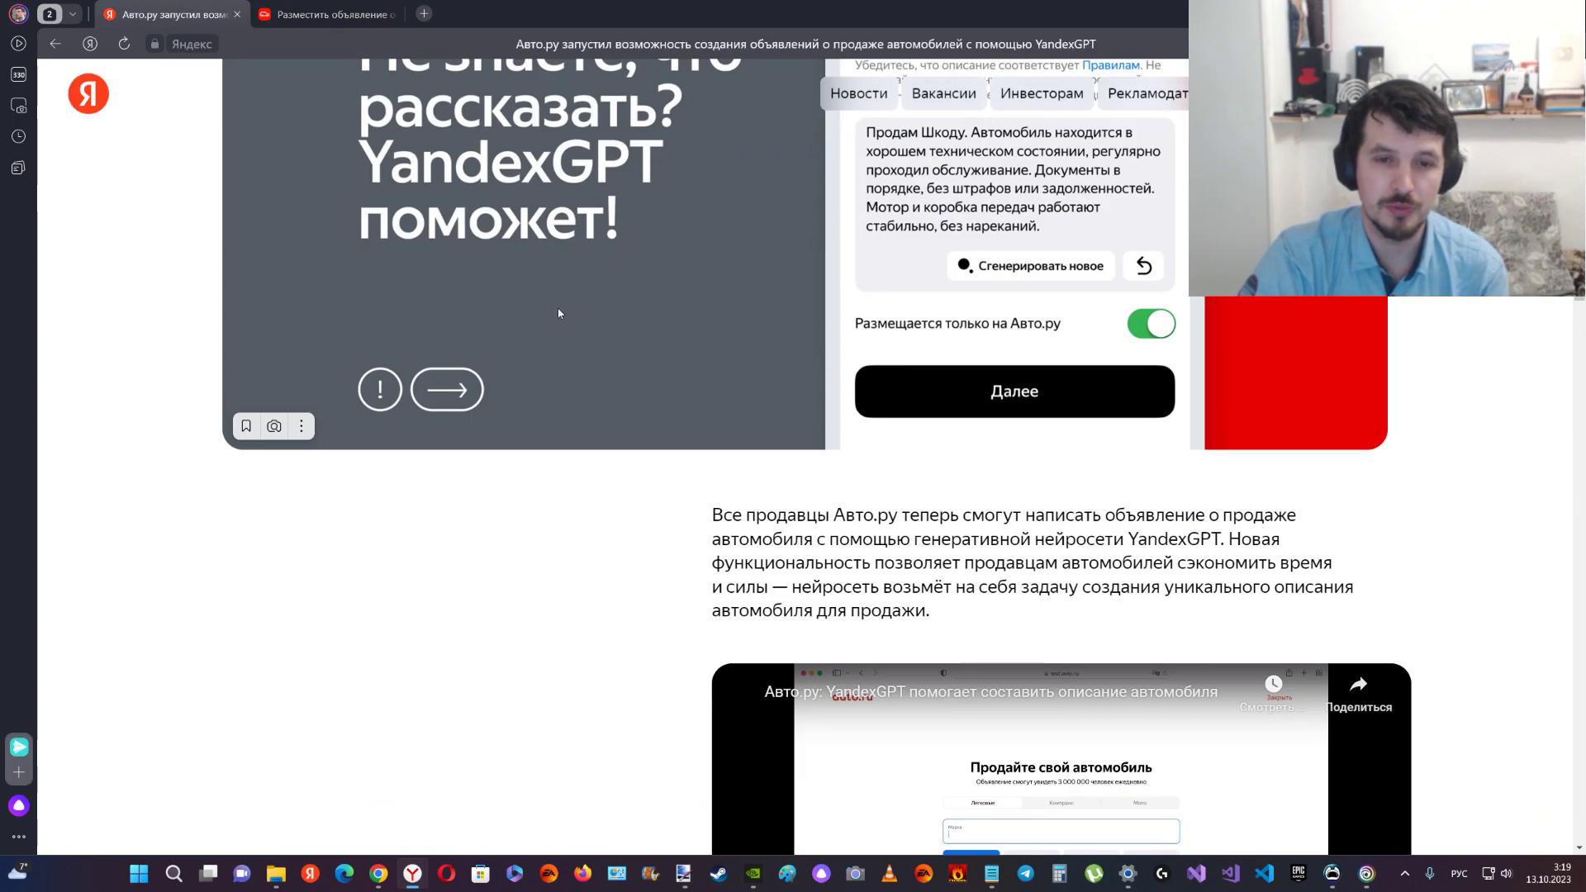
{"action": "scroll", "coordinate": [593, 326], "scroll_direction": "down", "scroll_amount": 15}
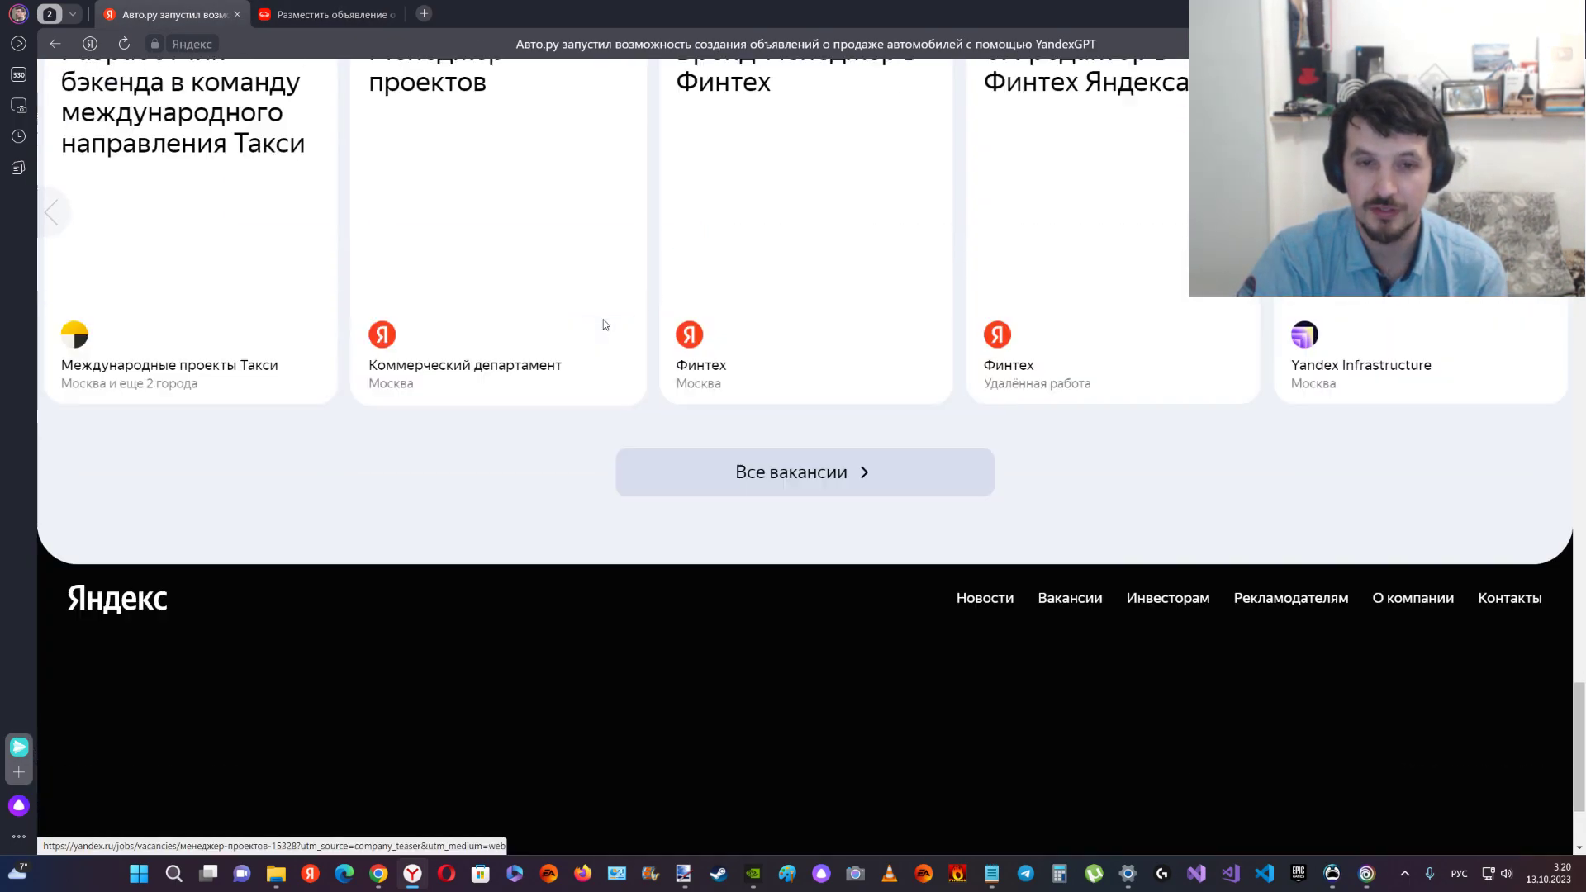
{"action": "scroll", "coordinate": [615, 318], "scroll_direction": "up", "scroll_amount": 20}
{"action": "scroll", "coordinate": [617, 310], "scroll_direction": "up", "scroll_amount": 12}
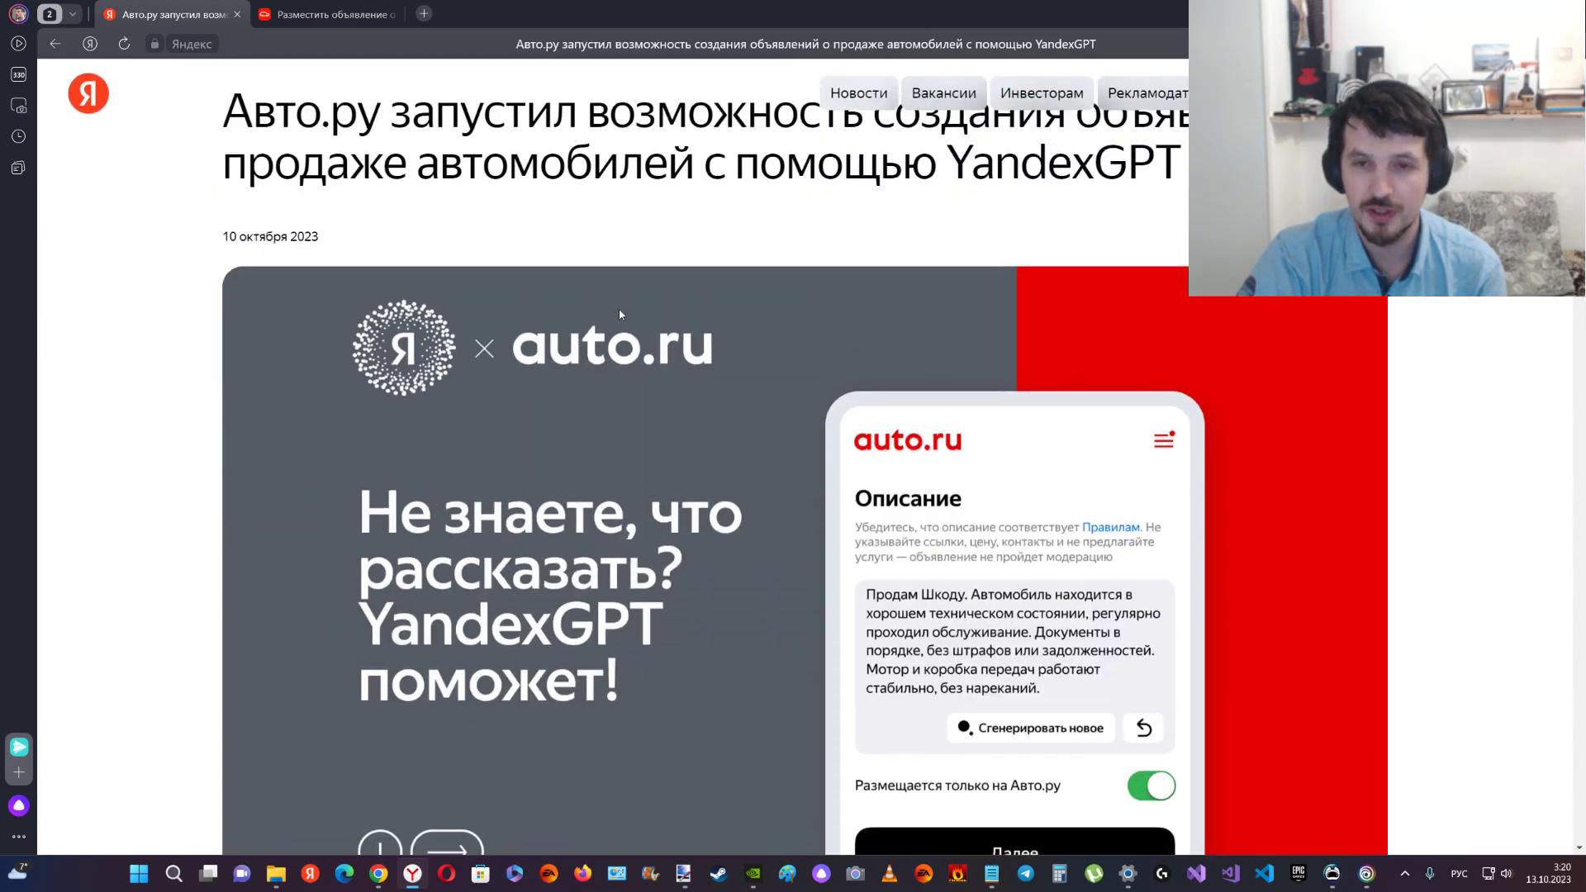
{"action": "scroll", "coordinate": [618, 309], "scroll_direction": "down", "scroll_amount": 8}
{"action": "left_click", "coordinate": [1014, 704]}
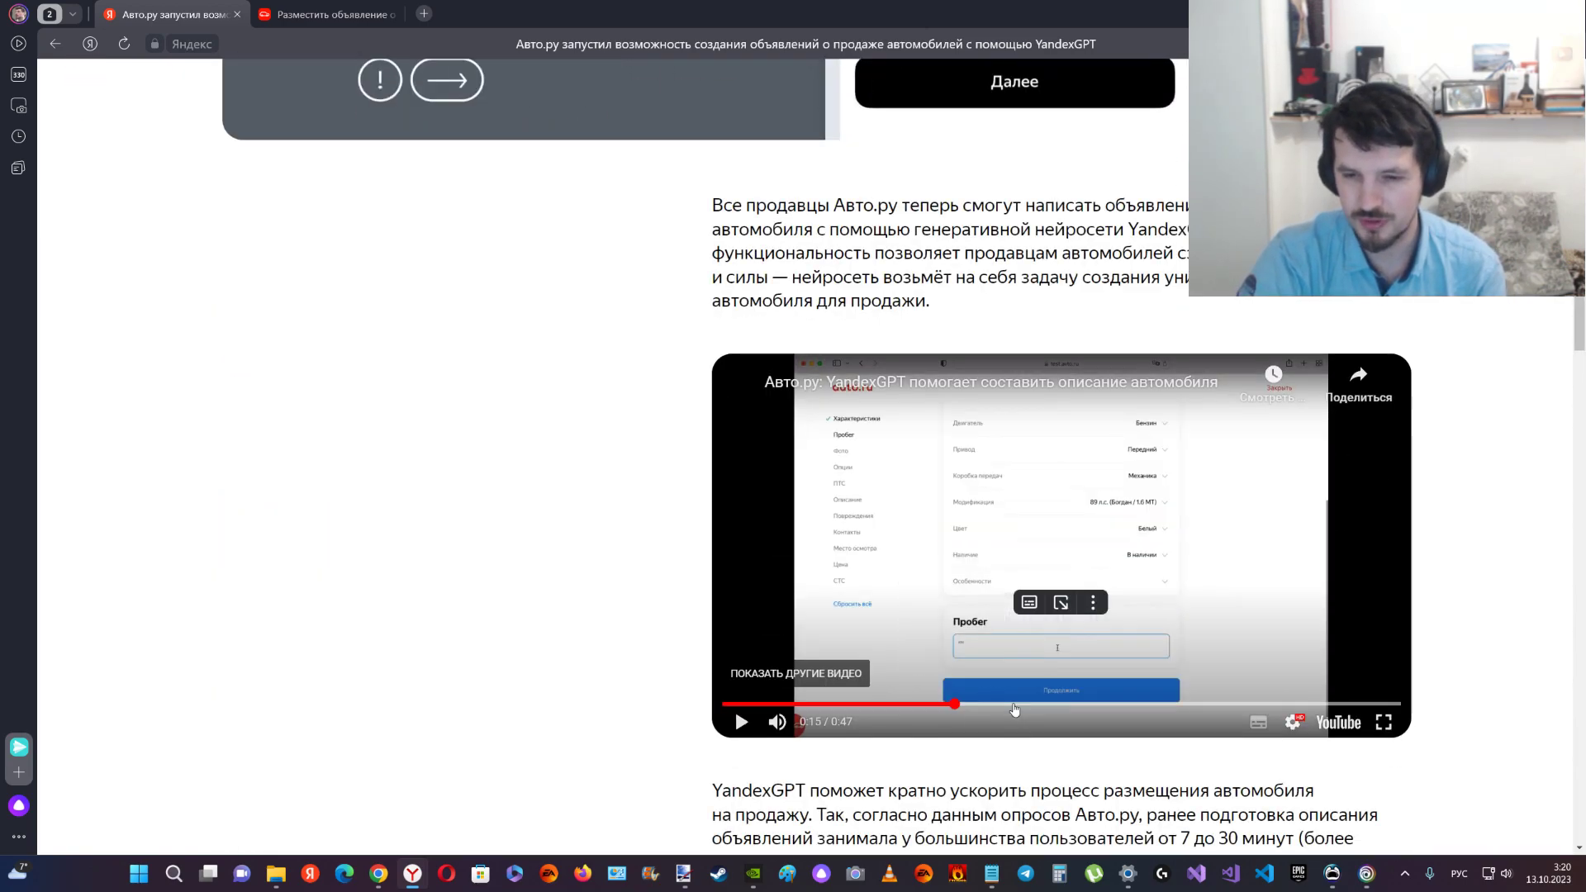
{"action": "scroll", "coordinate": [773, 671], "scroll_direction": "up", "scroll_amount": 10}
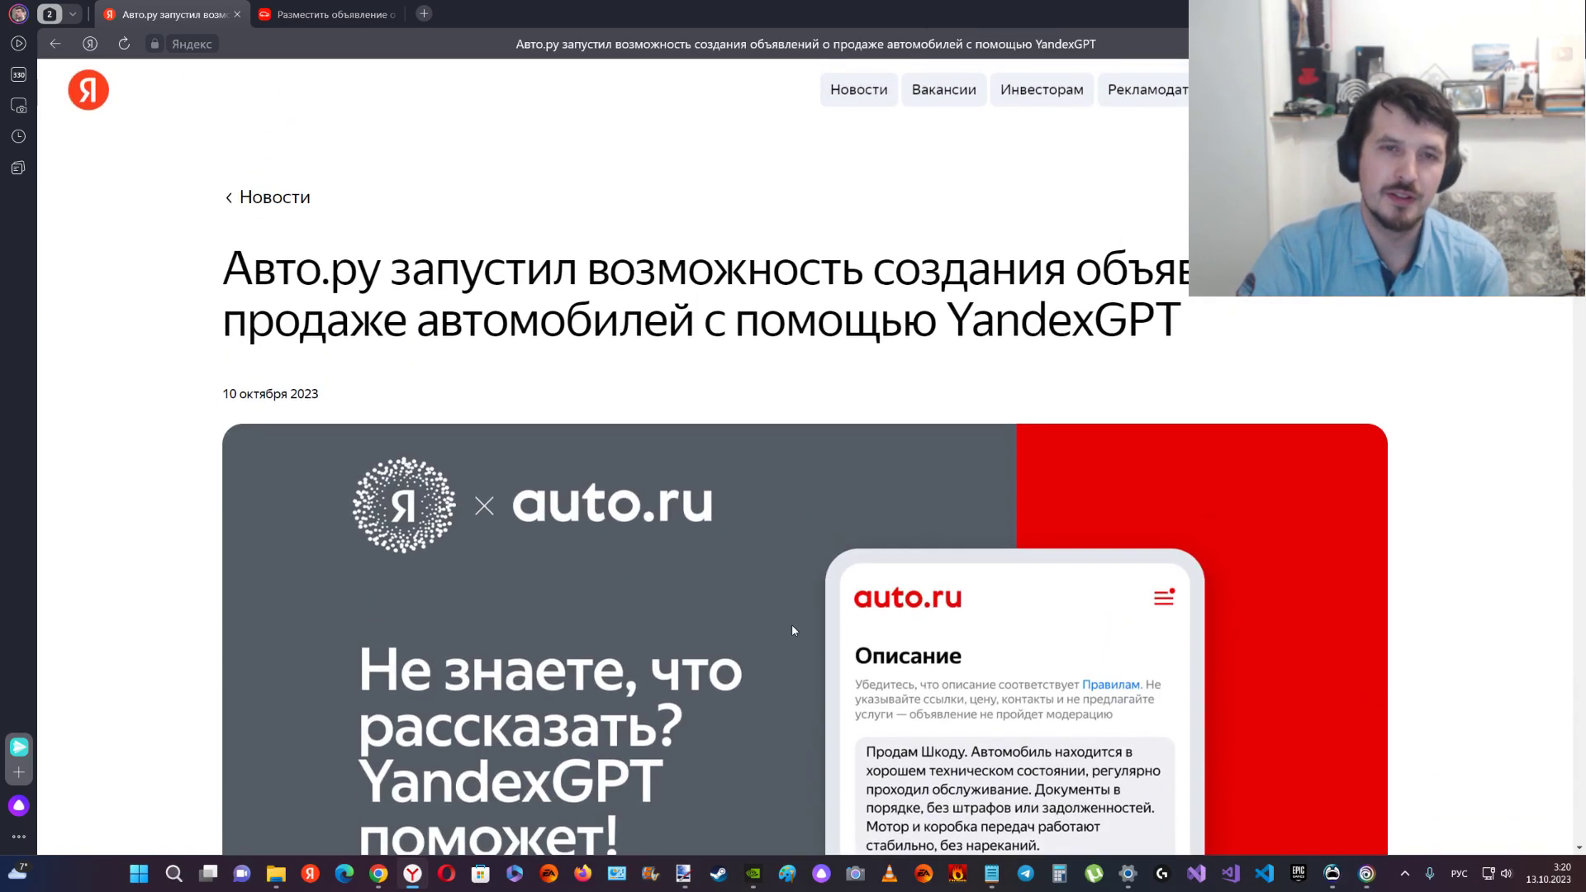